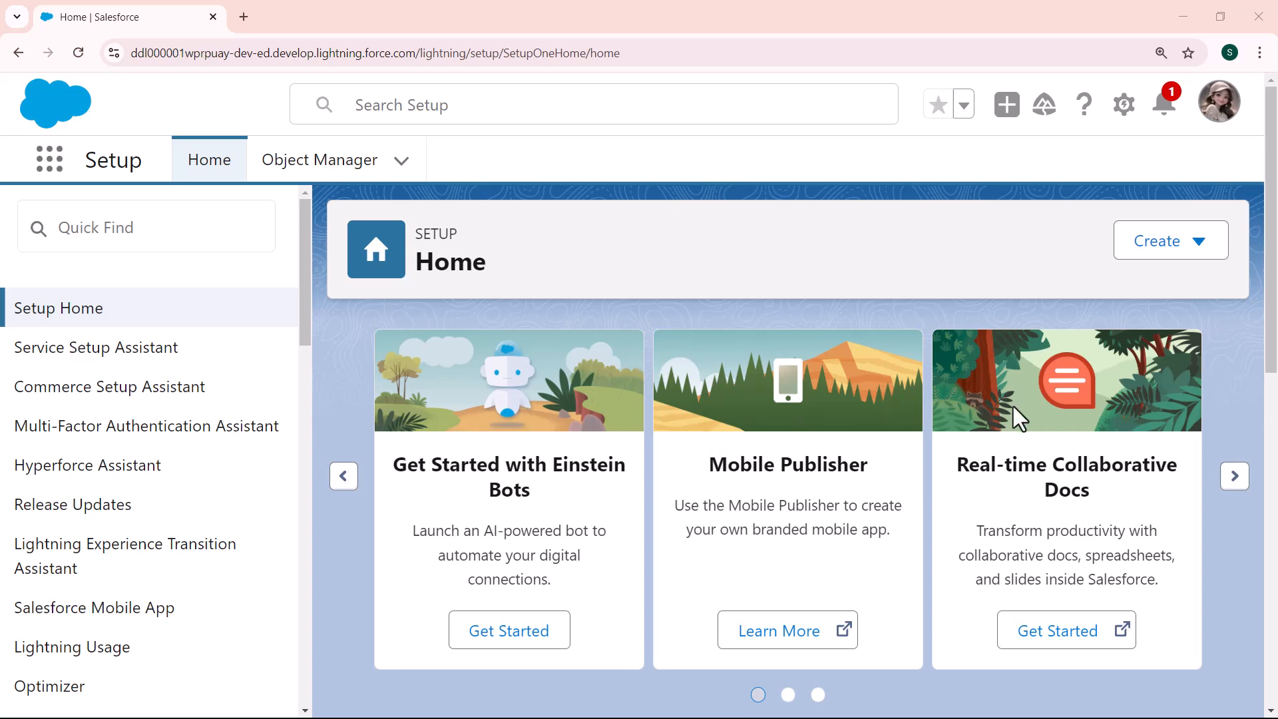
Open Setup in a new tab and find Lead Assignment Rules through a Quick Find search for 'lead assignment'
left_click(1124, 116)
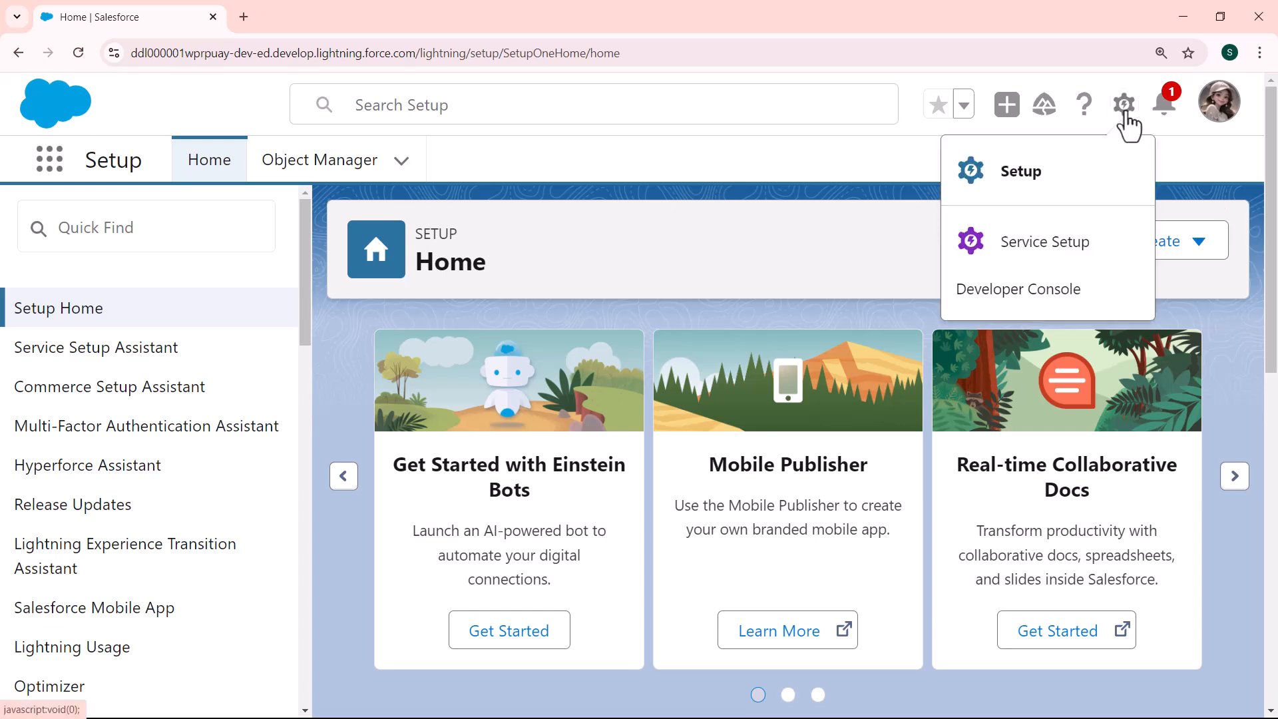
left_click(1035, 172)
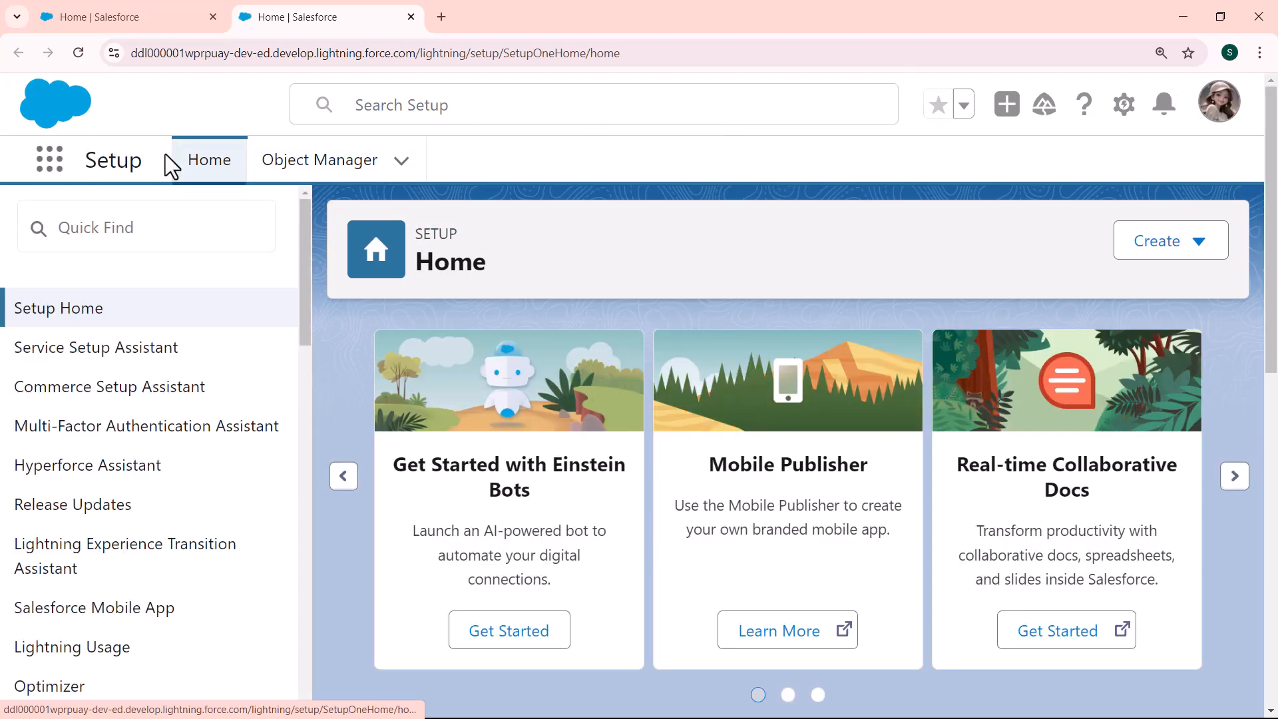
left_click(150, 219)
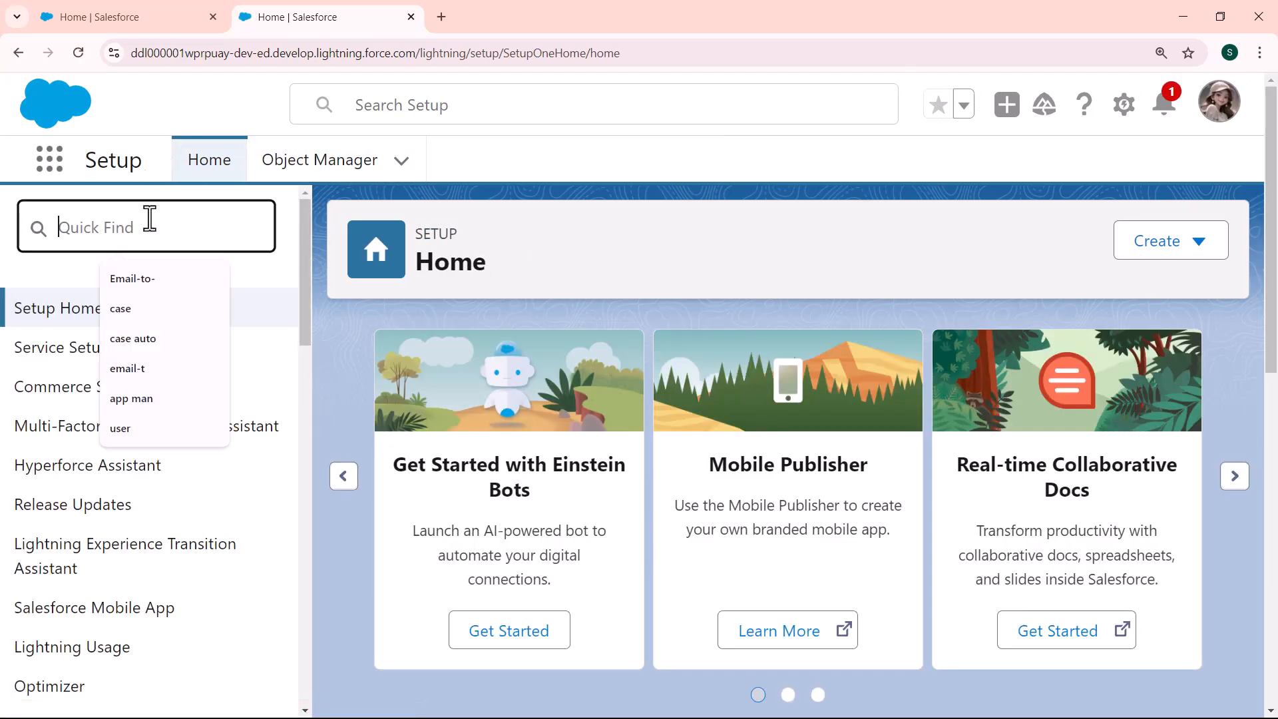
type("lea")
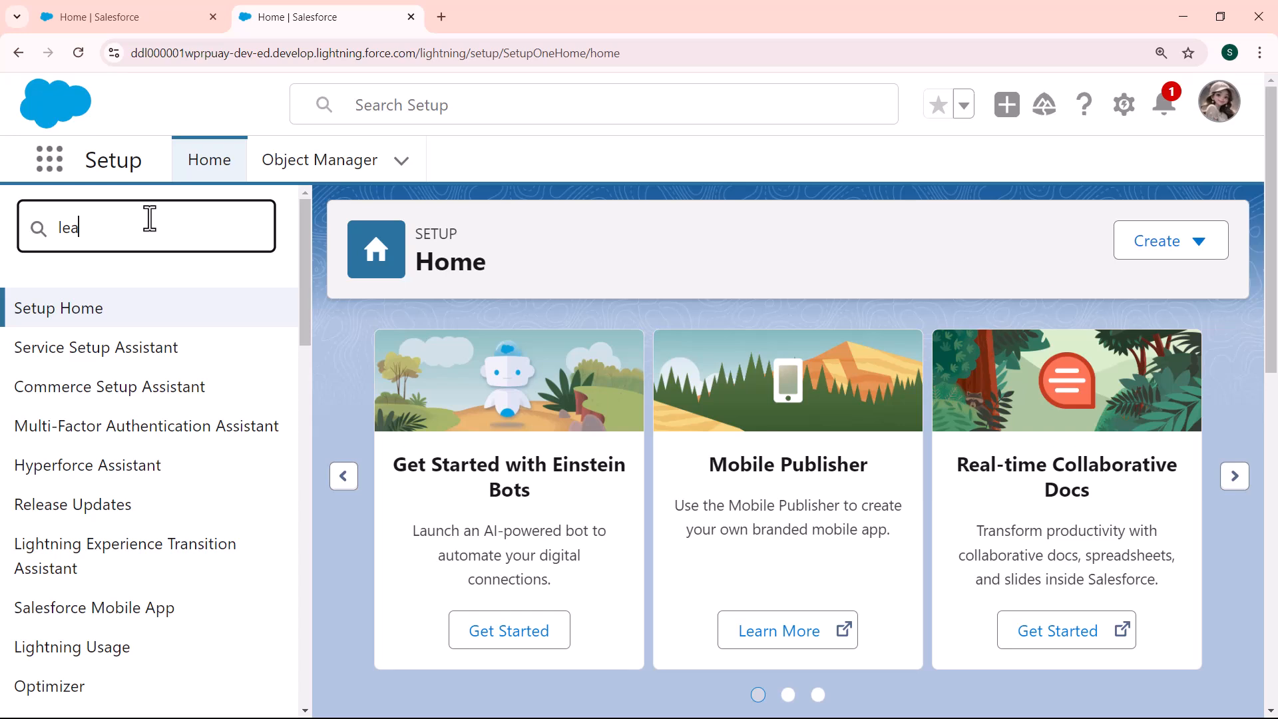
type("d assignment")
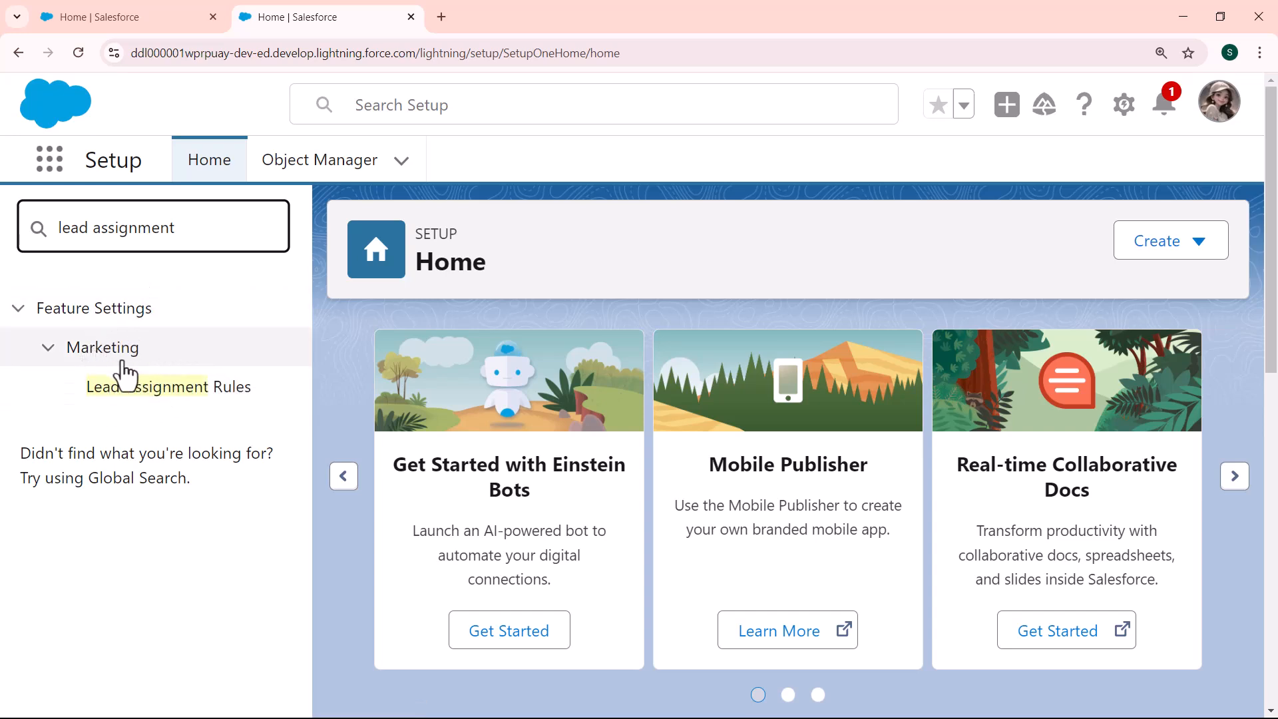
left_click(169, 386)
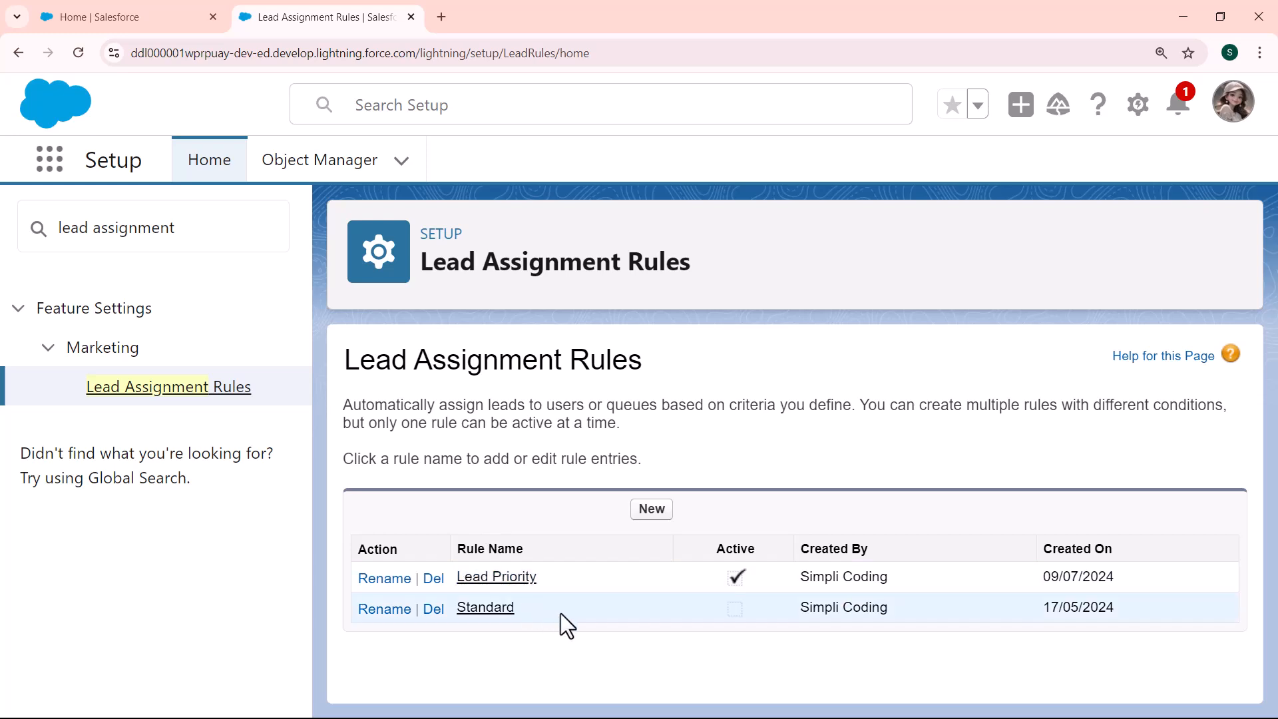
Create a lead assignment rule named 'Priority', mark it Active, and save it
left_click(651, 509)
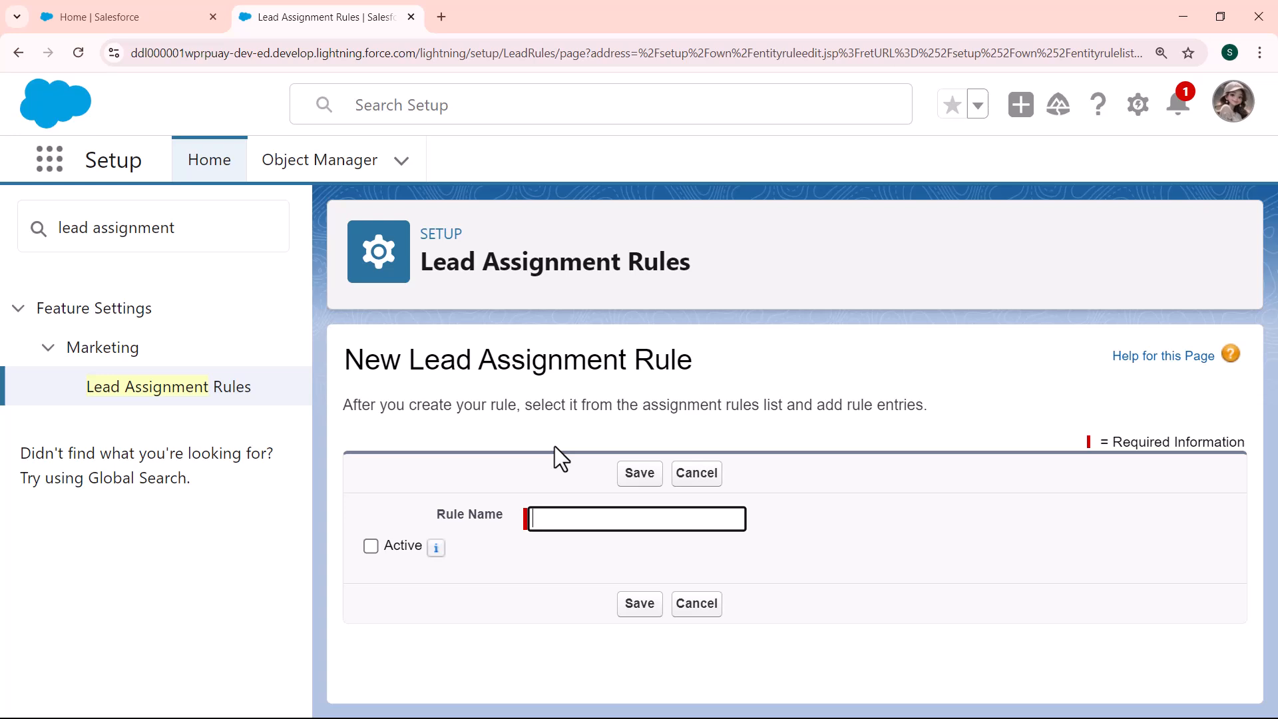
left_click(573, 518)
type("Priority")
left_click(371, 546)
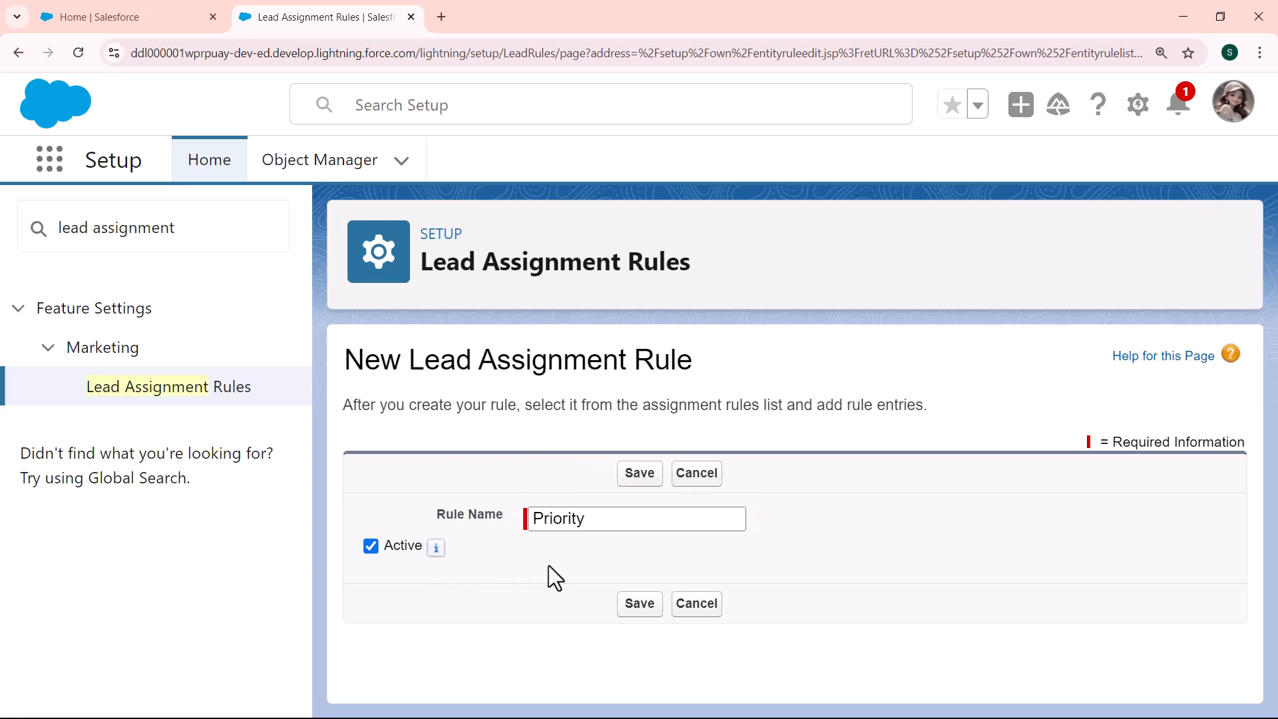
left_click(644, 606)
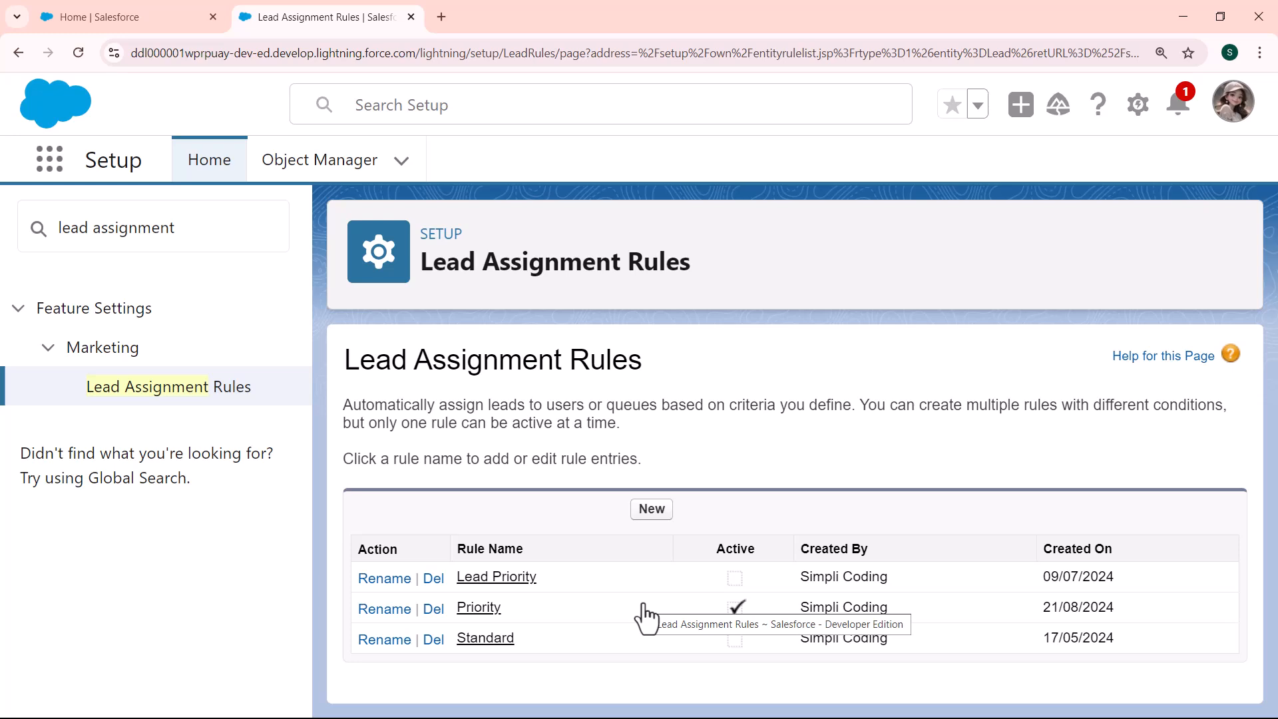
Open the Priority rule and begin a new rule entry
left_click(477, 608)
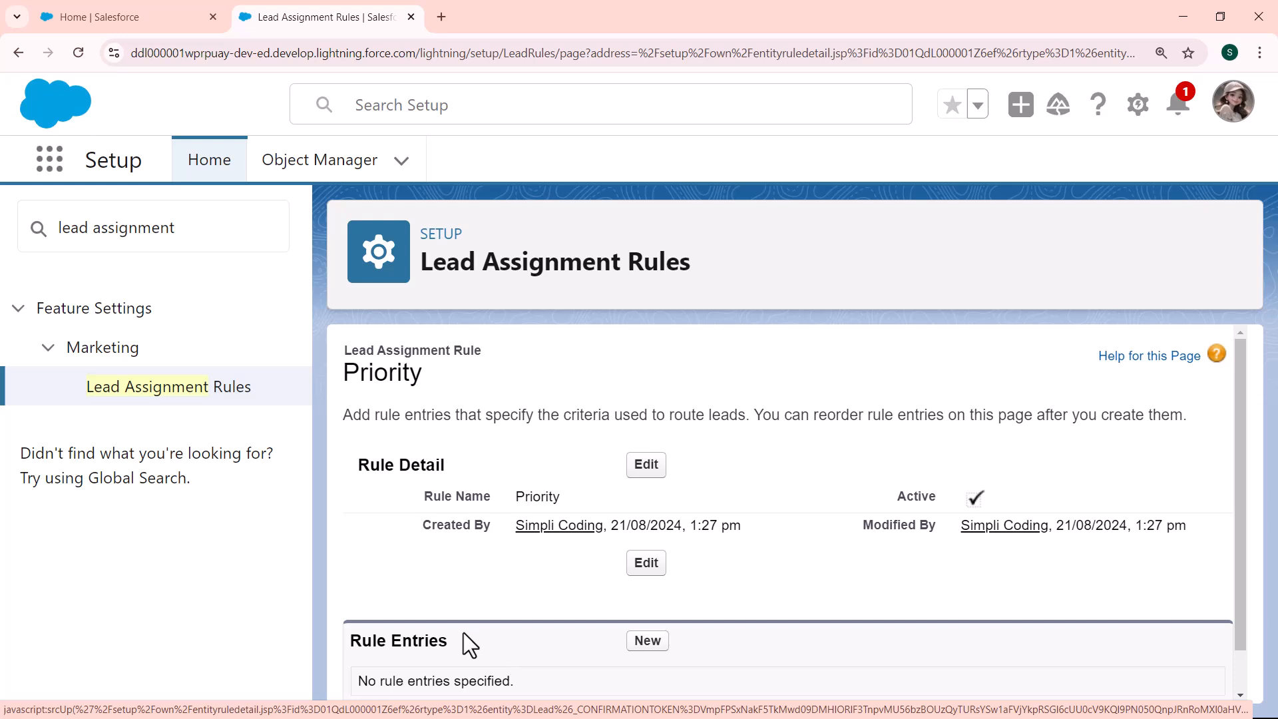
left_click(646, 640)
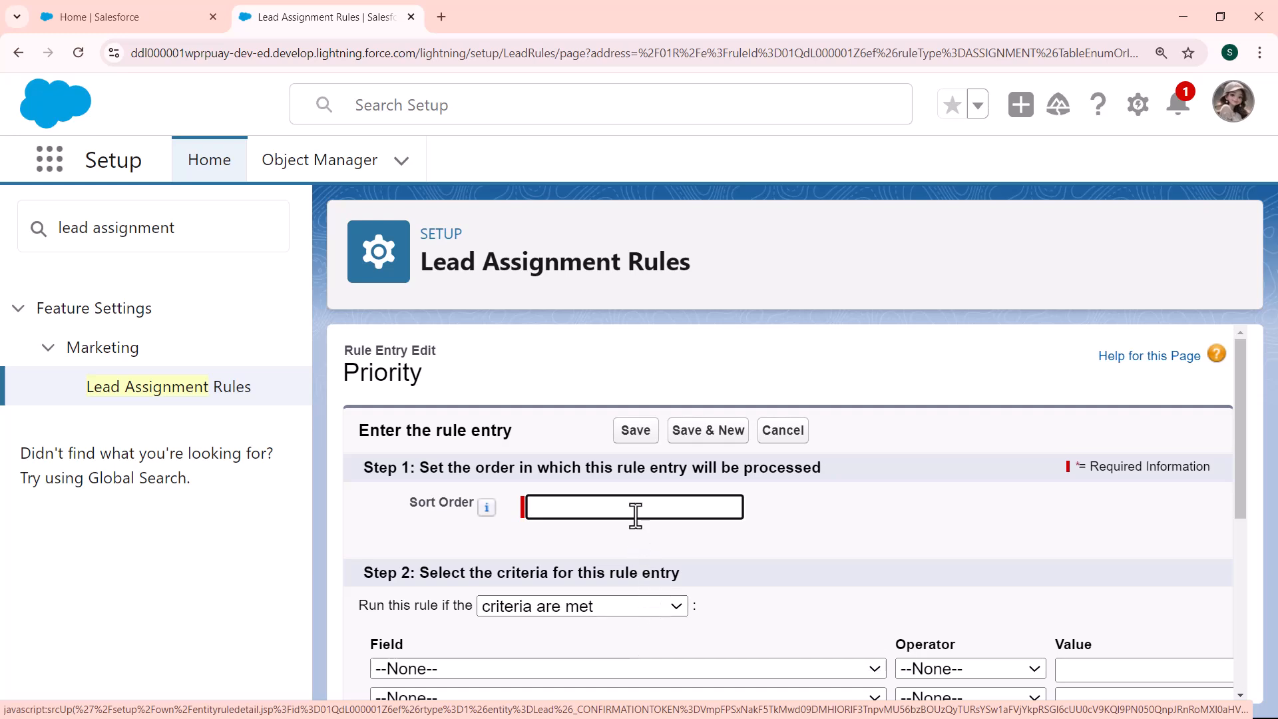
Set Sort Order 100 and a criterion of Lead: Country with the equals operator
type("100")
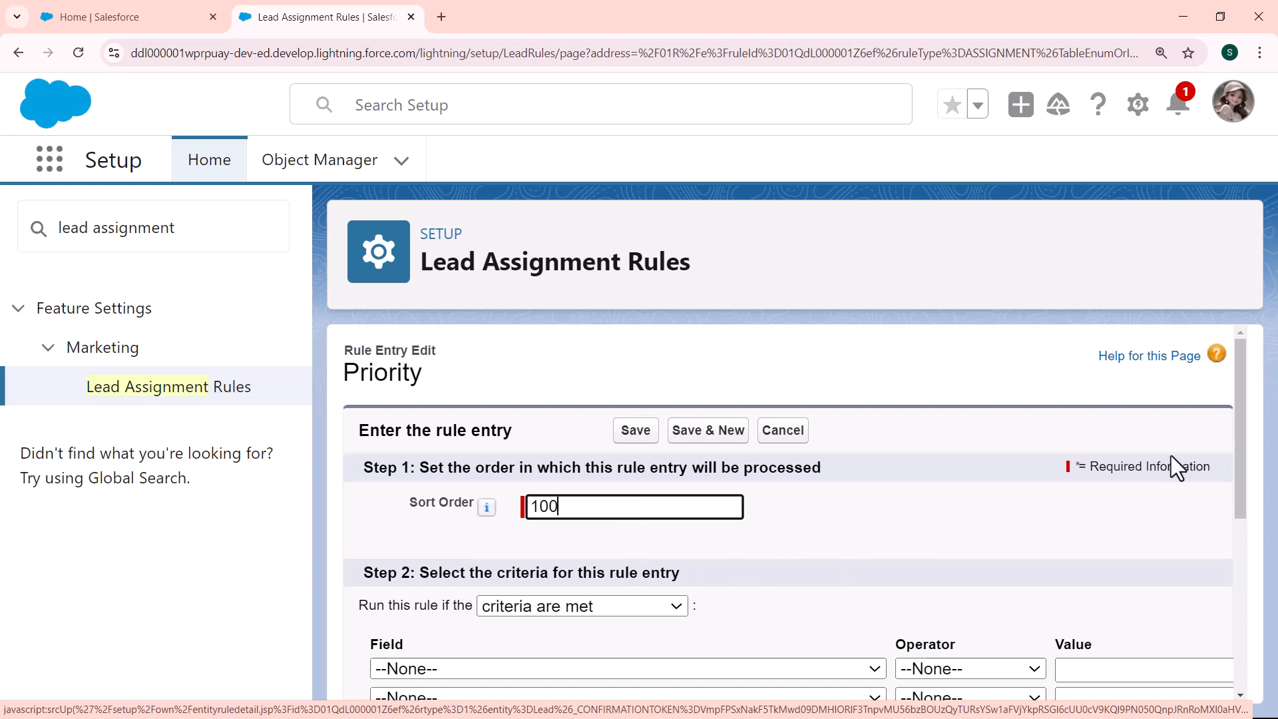
left_click_drag(1238, 436, 1236, 486)
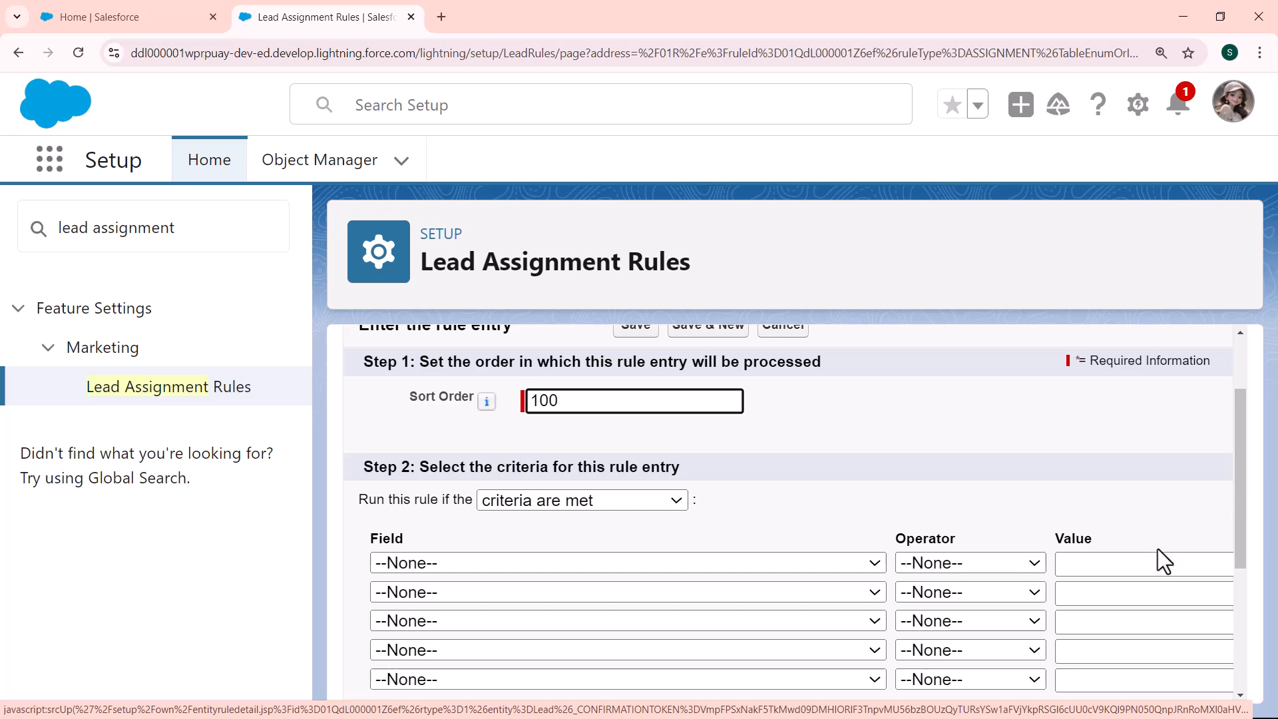
left_click(875, 565)
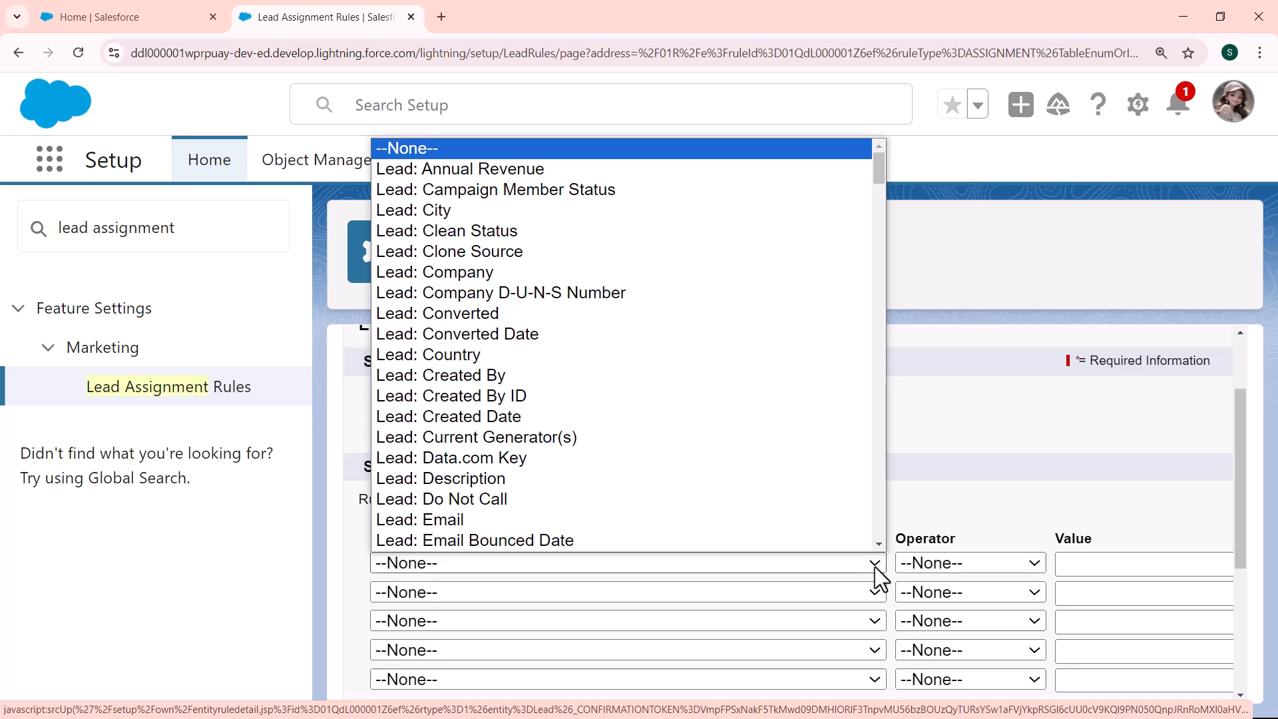
scroll(792, 450, "down", 1)
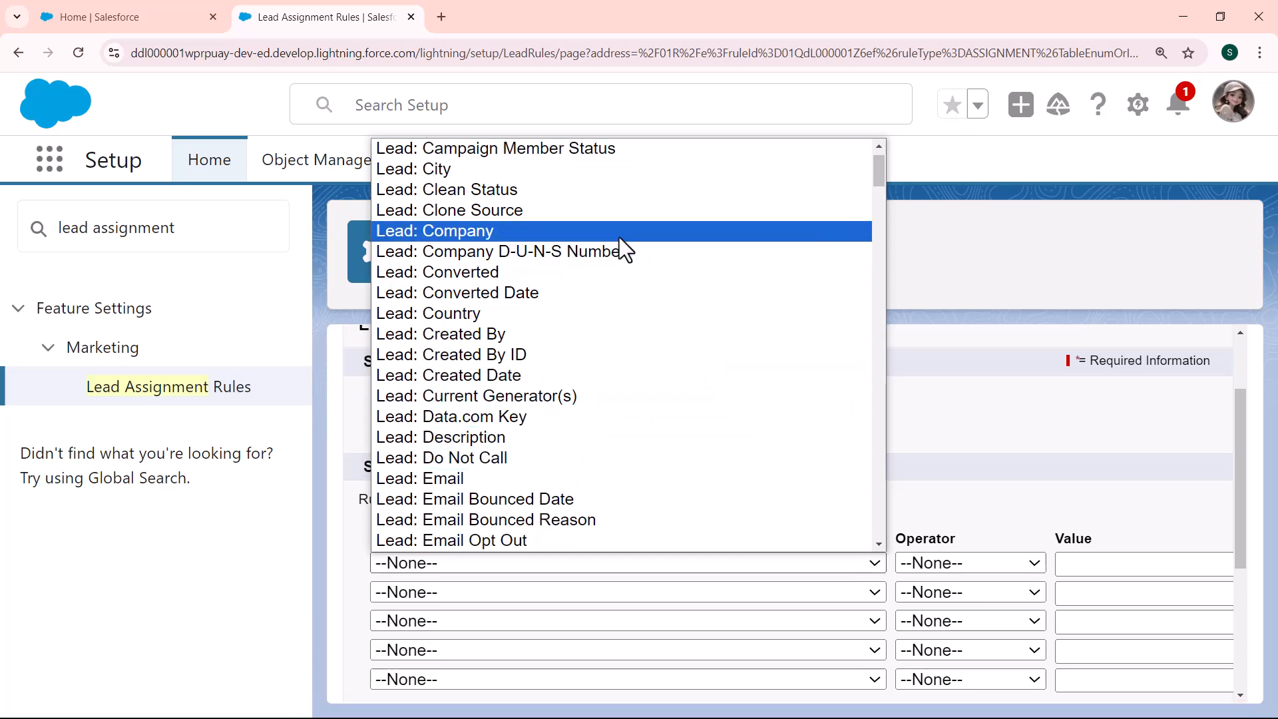
left_click(565, 317)
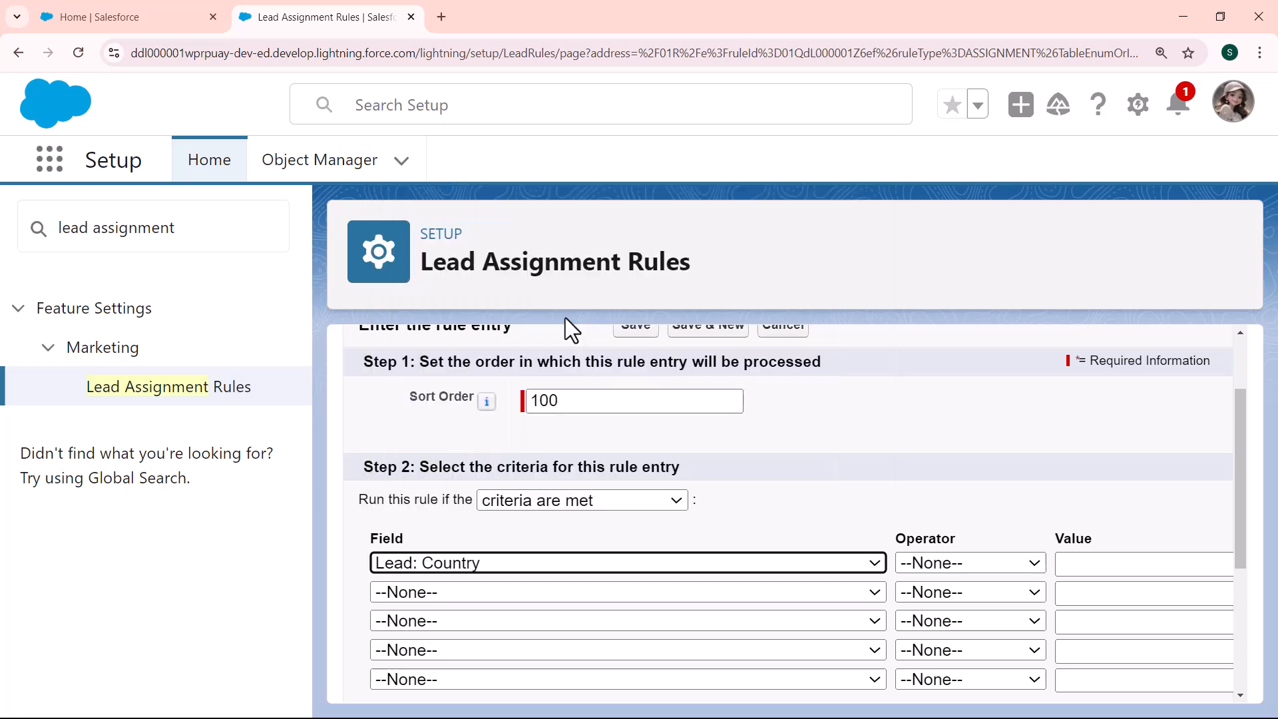
left_click(964, 565)
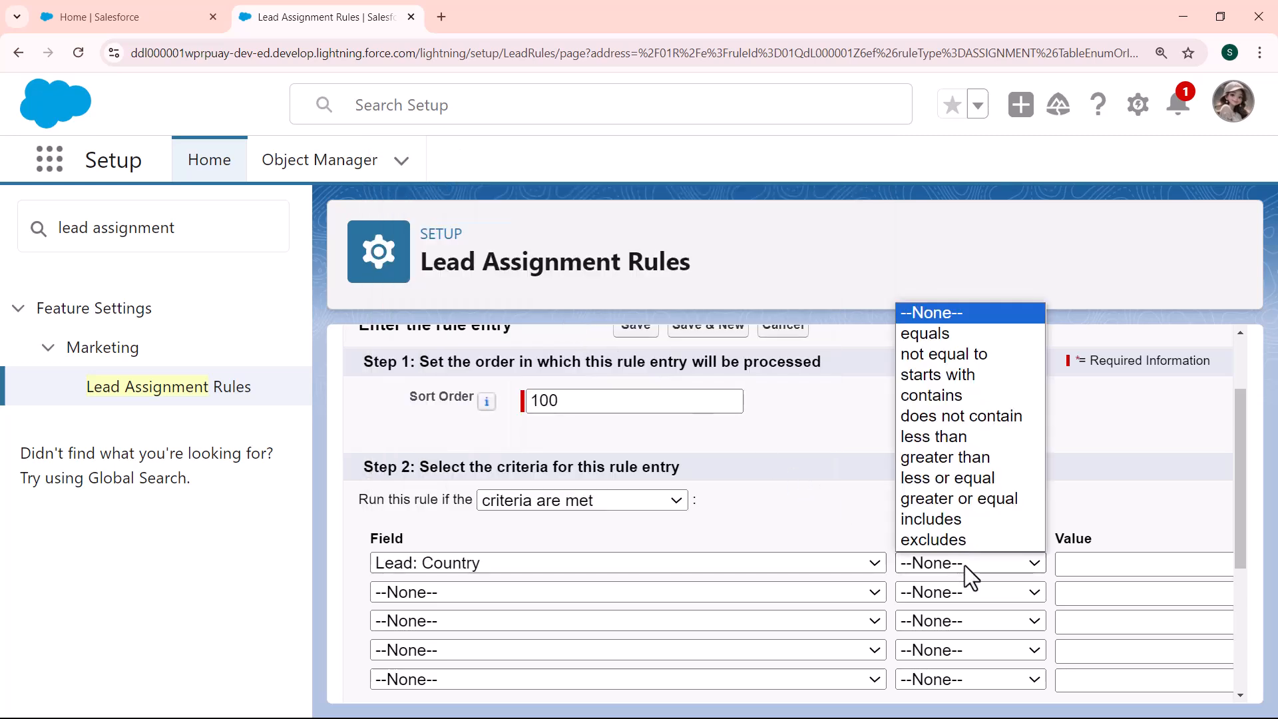
left_click(960, 338)
Enter USA as the country criterion value, with the page zoomed out
key("ctrl+minus")
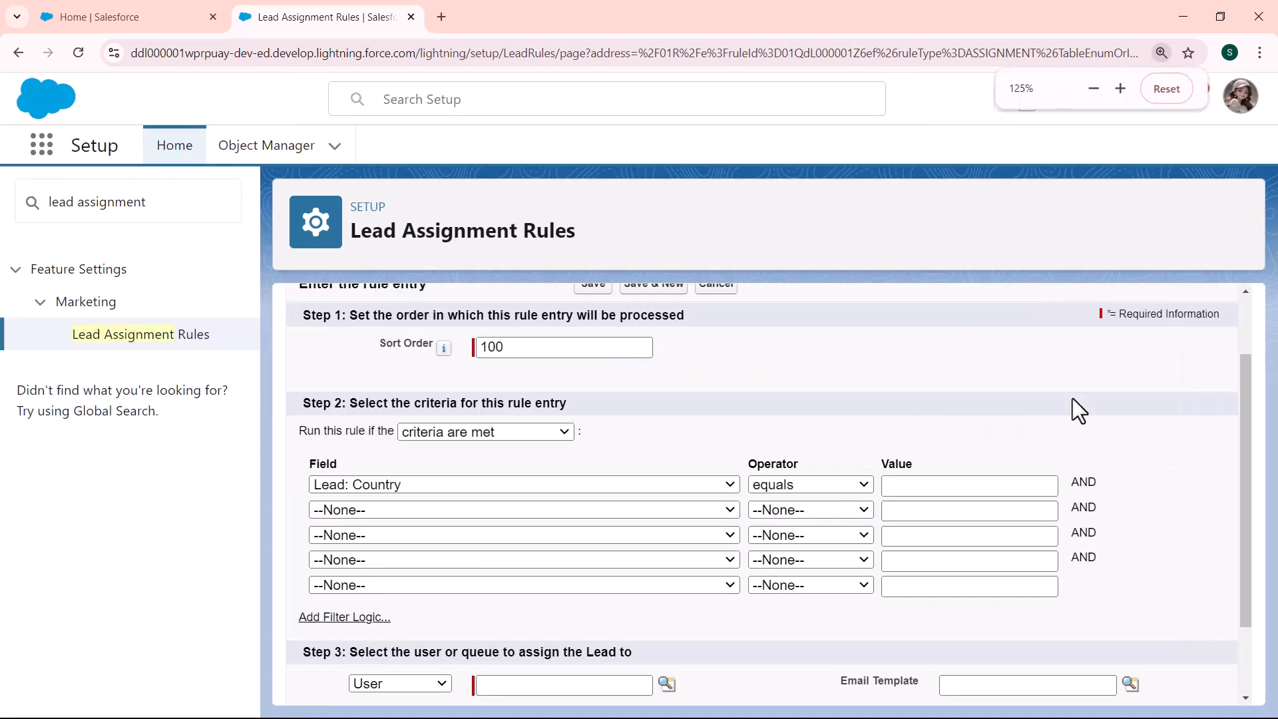
left_click(972, 486)
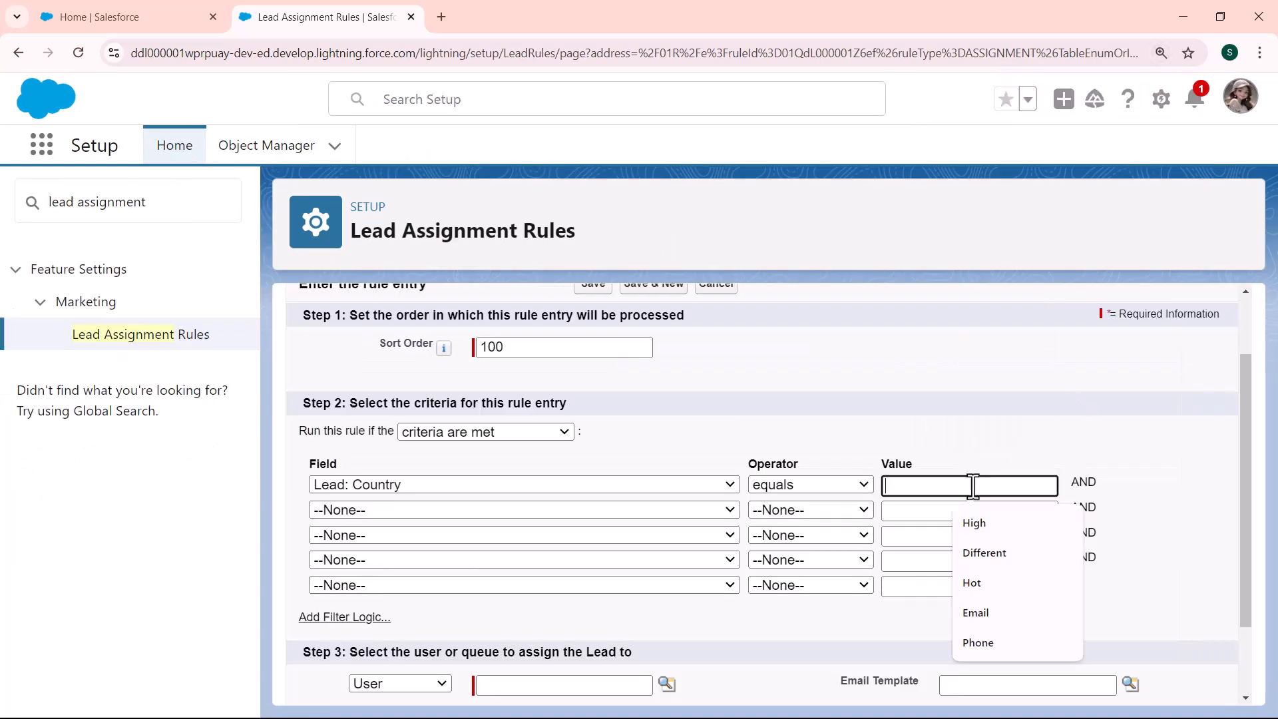
type("USA")
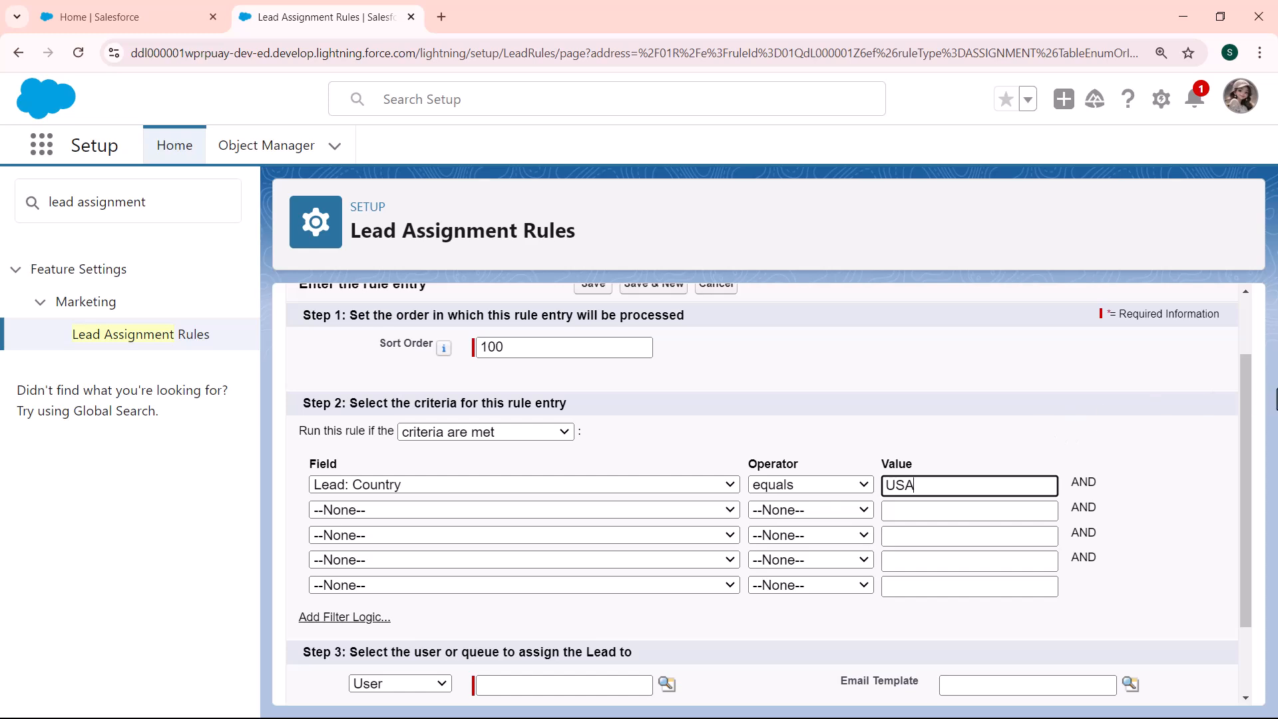
left_click_drag(1242, 385, 1244, 466)
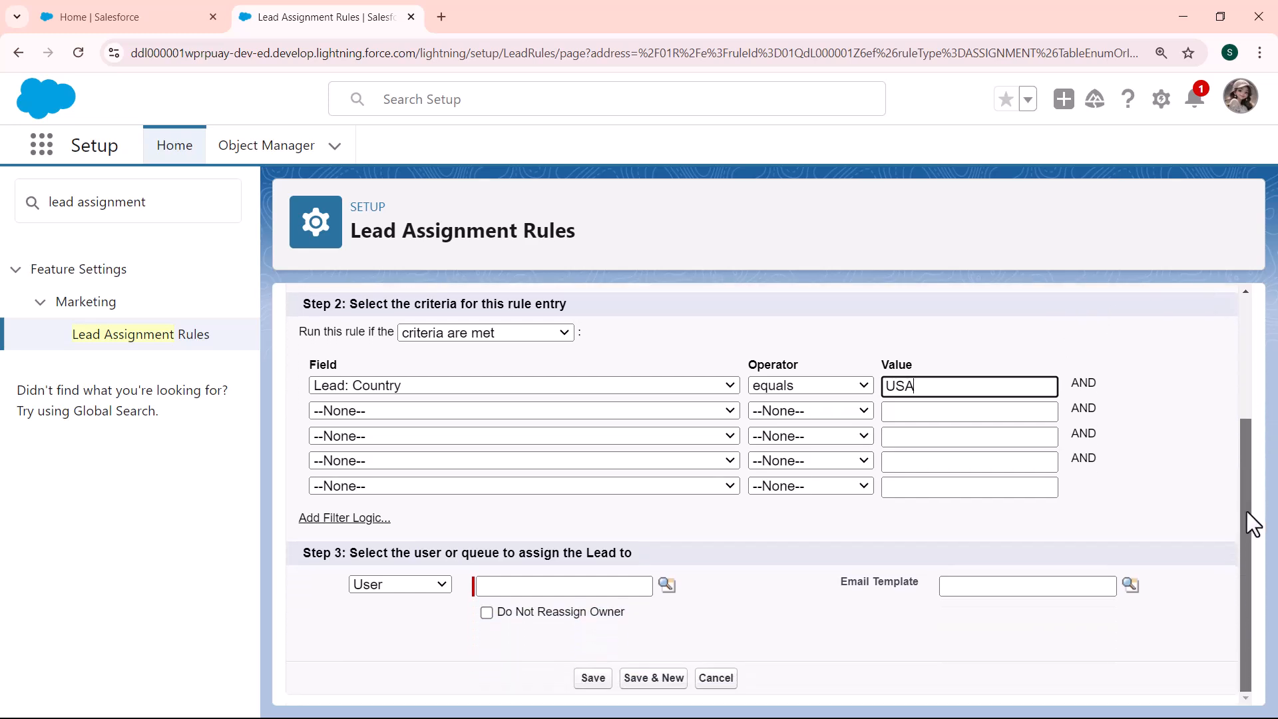
left_click(932, 294)
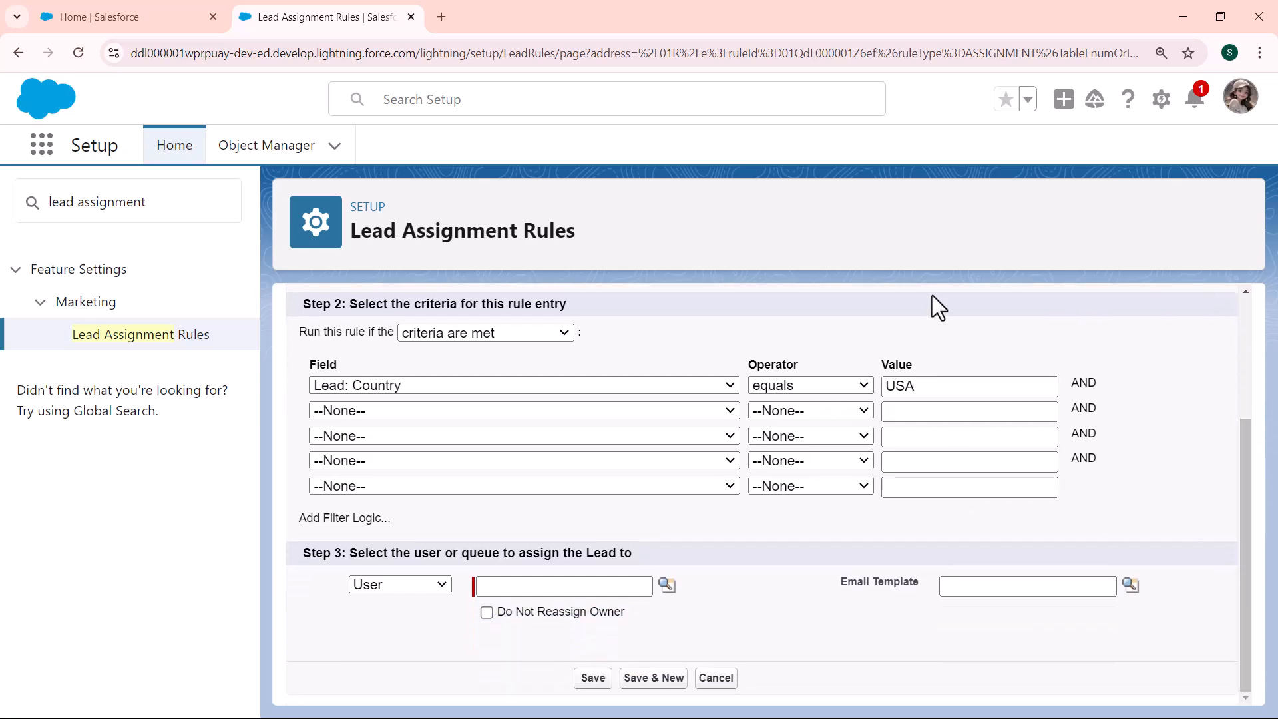
scroll(932, 294, "up", 2)
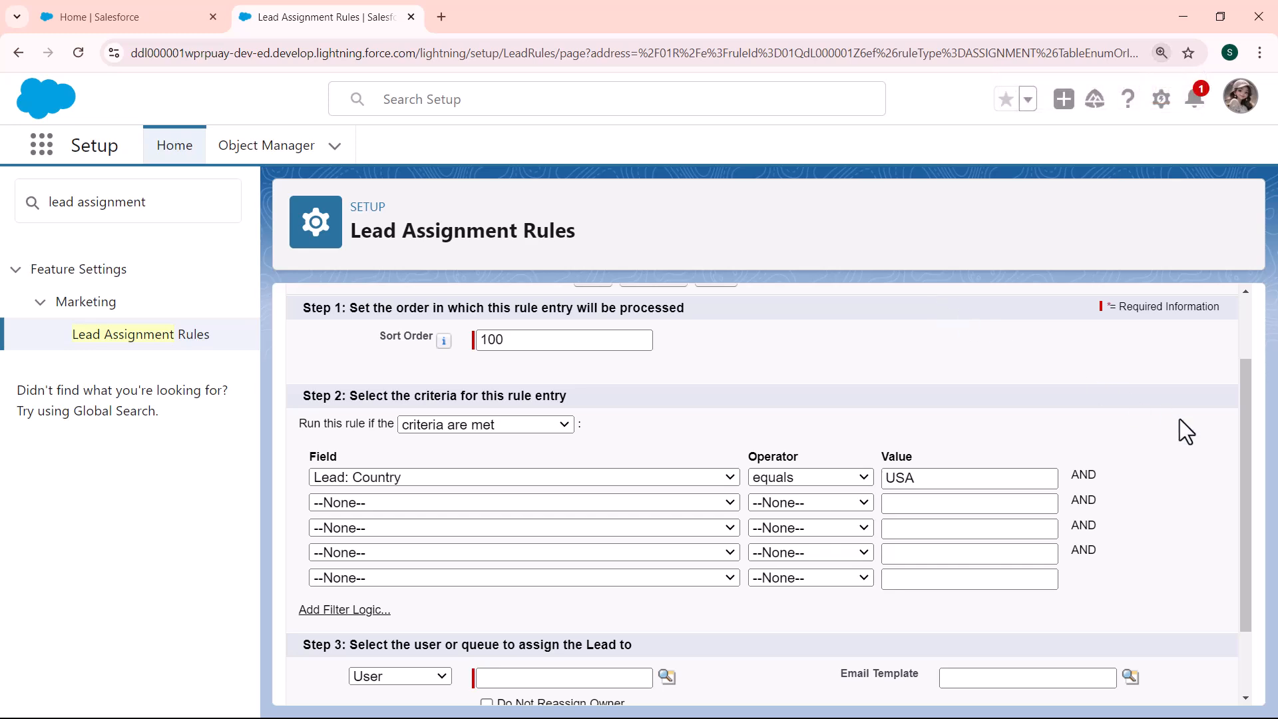
left_click_drag(1247, 525, 1243, 616)
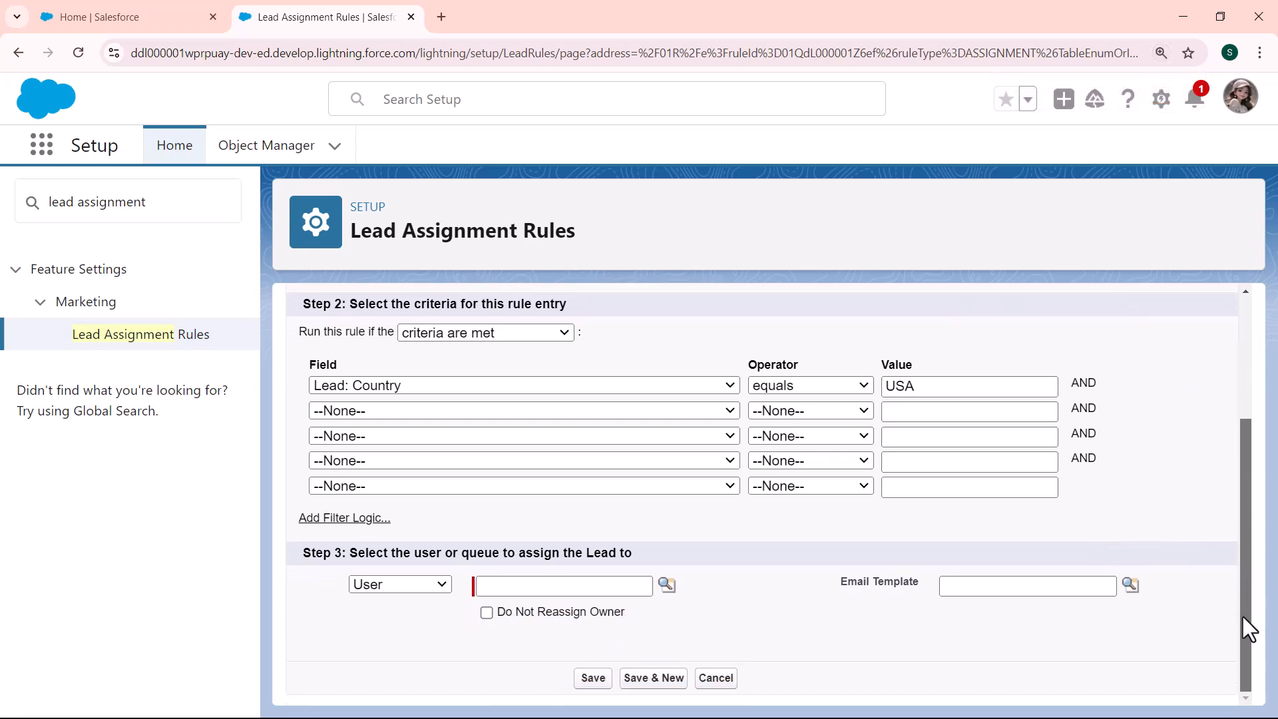
Assign matching leads to the Marketing Team user via the user lookup and save the entry
left_click(434, 584)
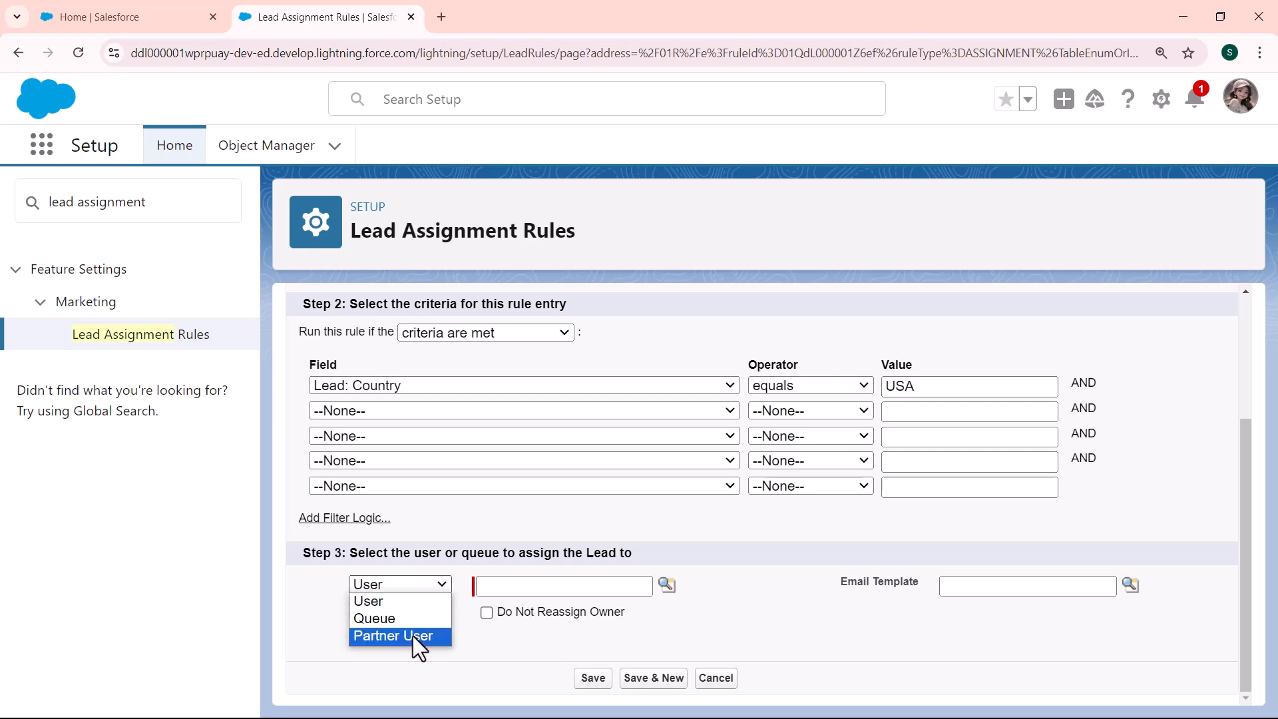
left_click(398, 602)
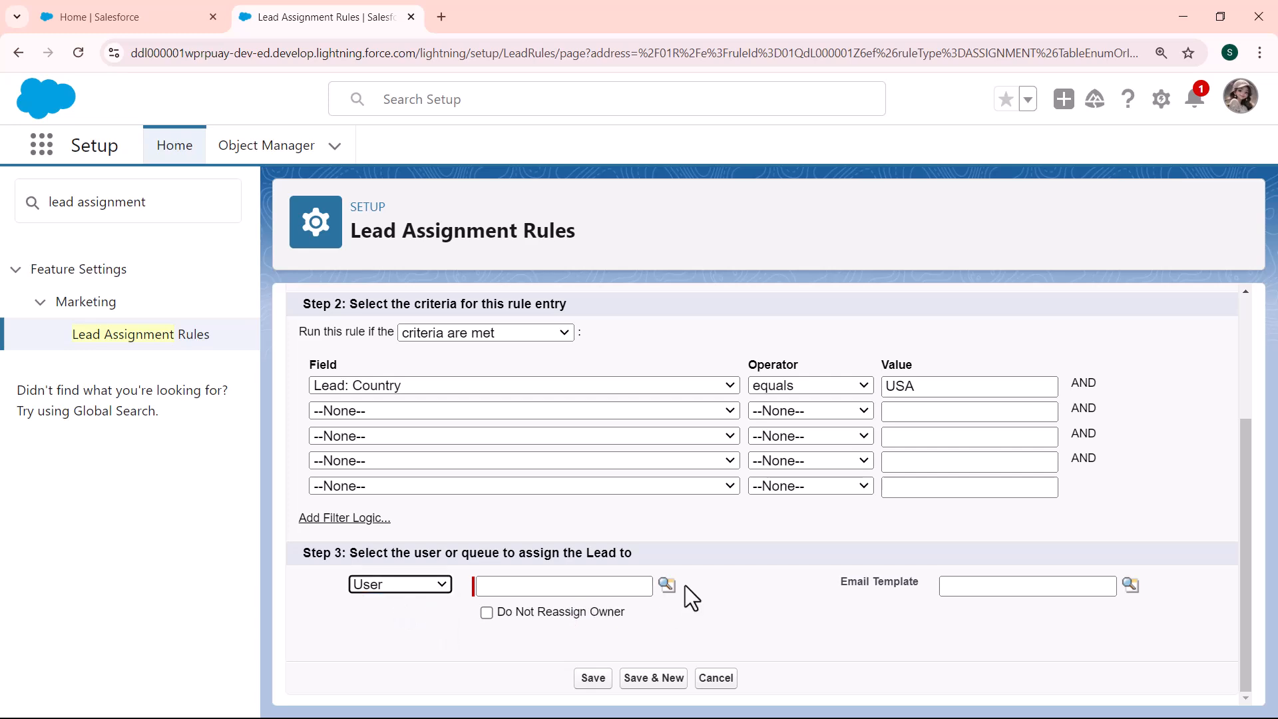
left_click(667, 585)
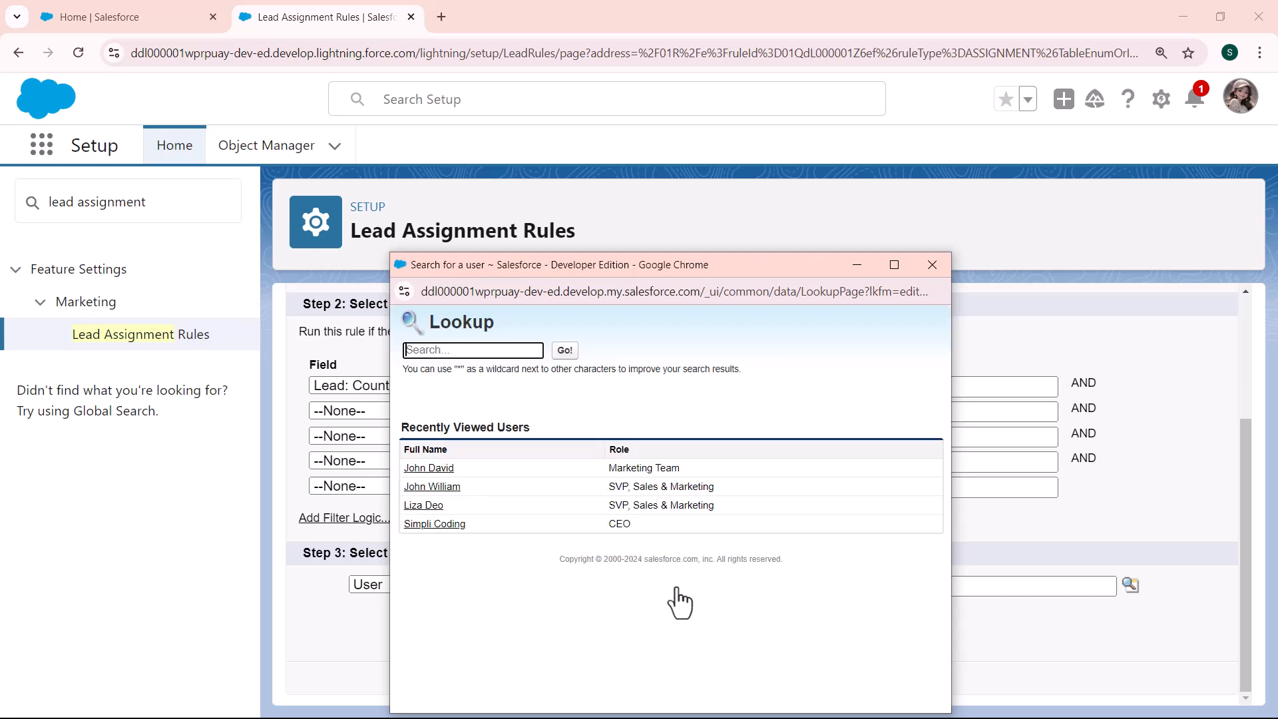
left_click(434, 471)
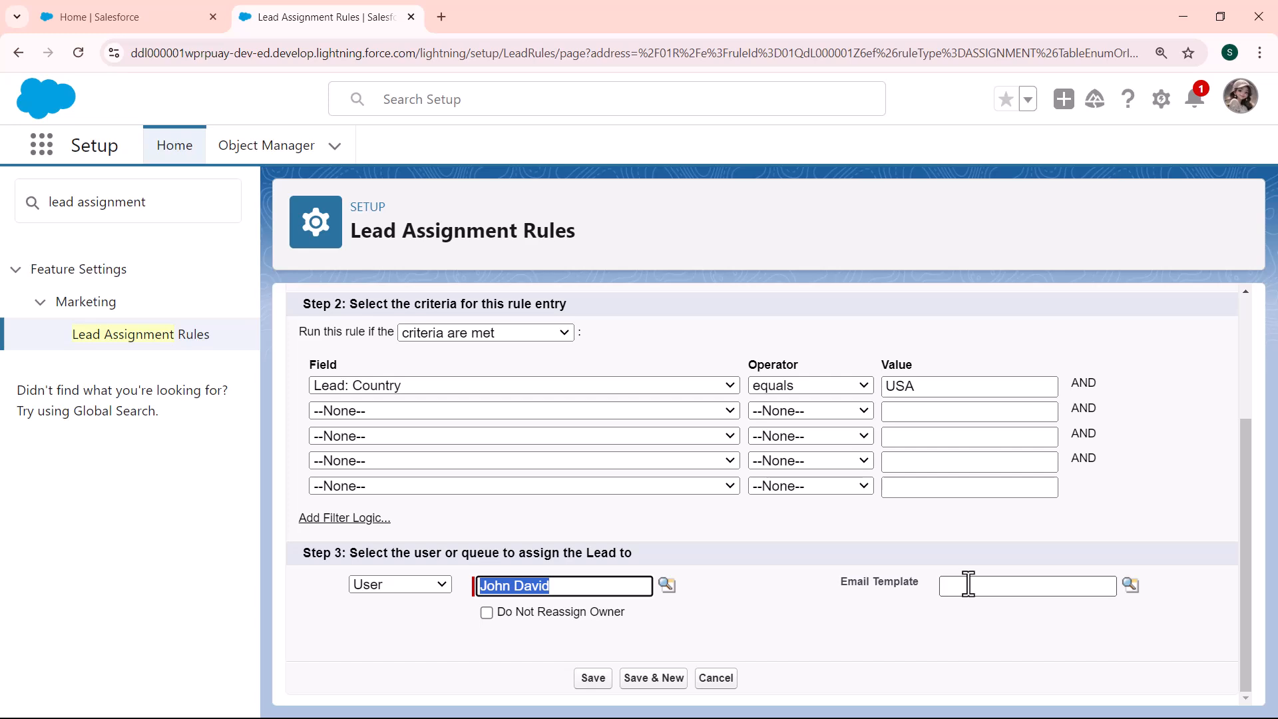
left_click(600, 678)
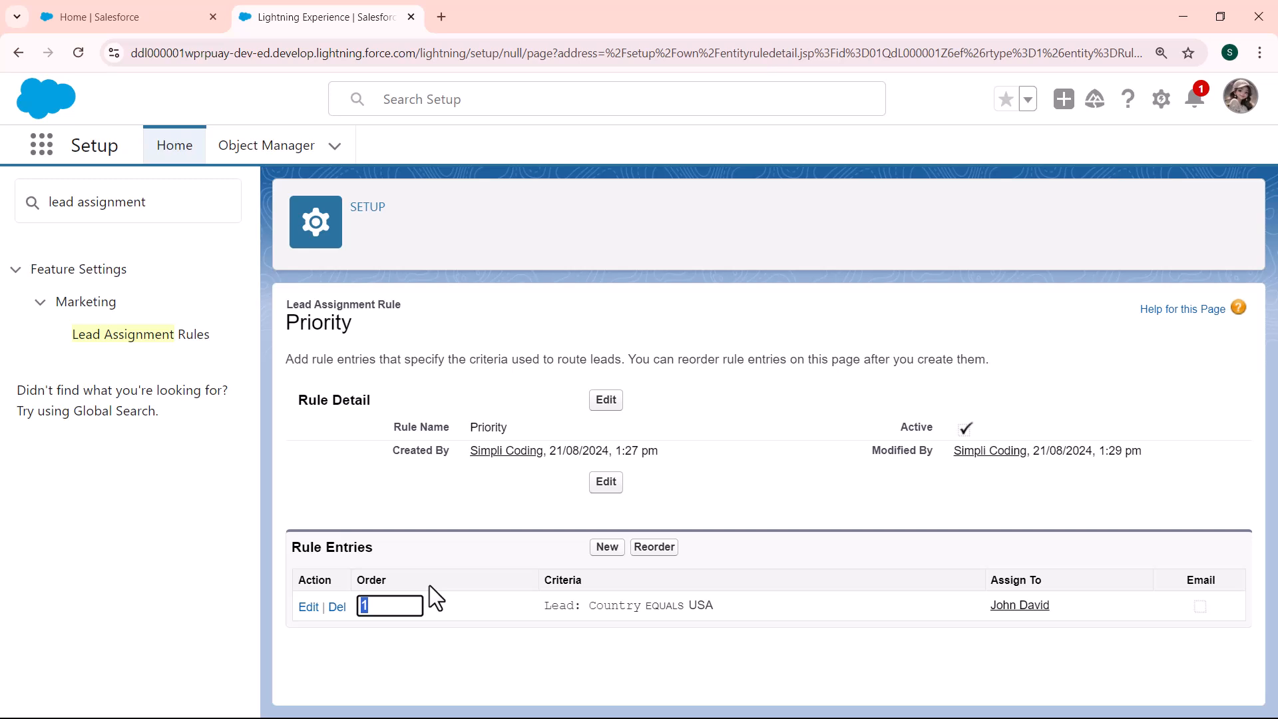
Start another Priority rule entry with Sort Order 100
left_click(607, 548)
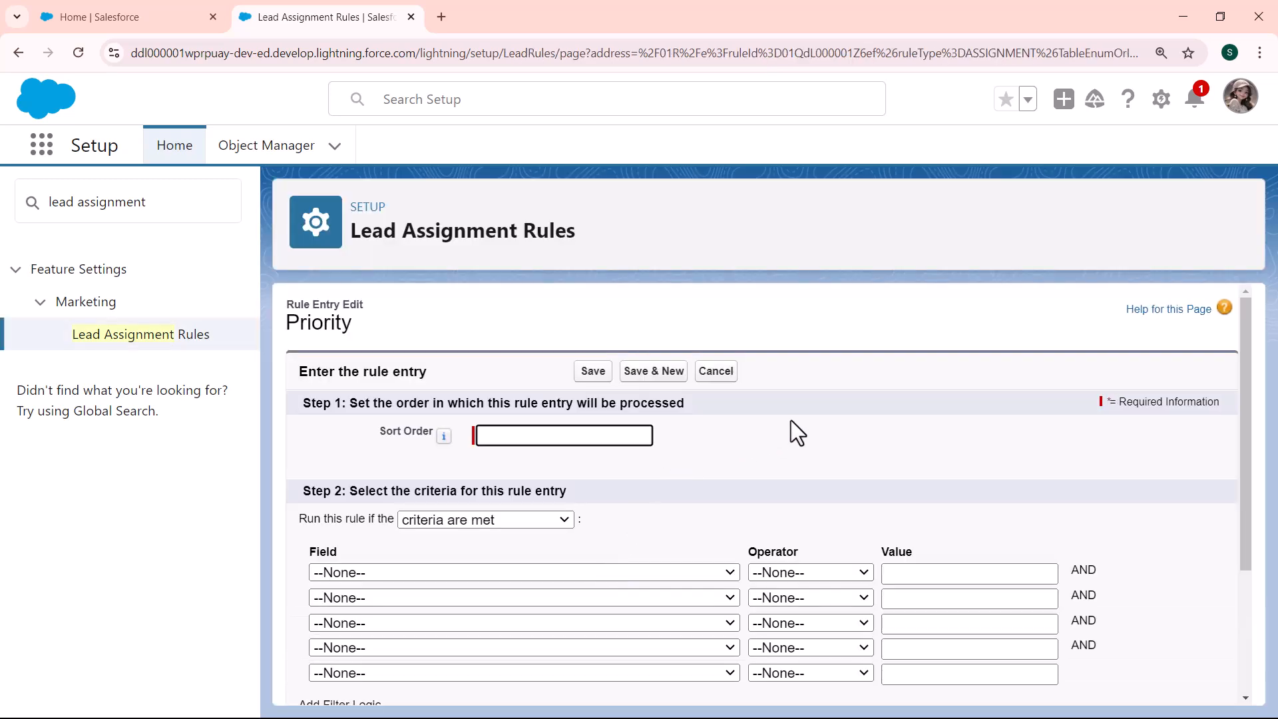
left_click(791, 420)
key("ctrl+plus")
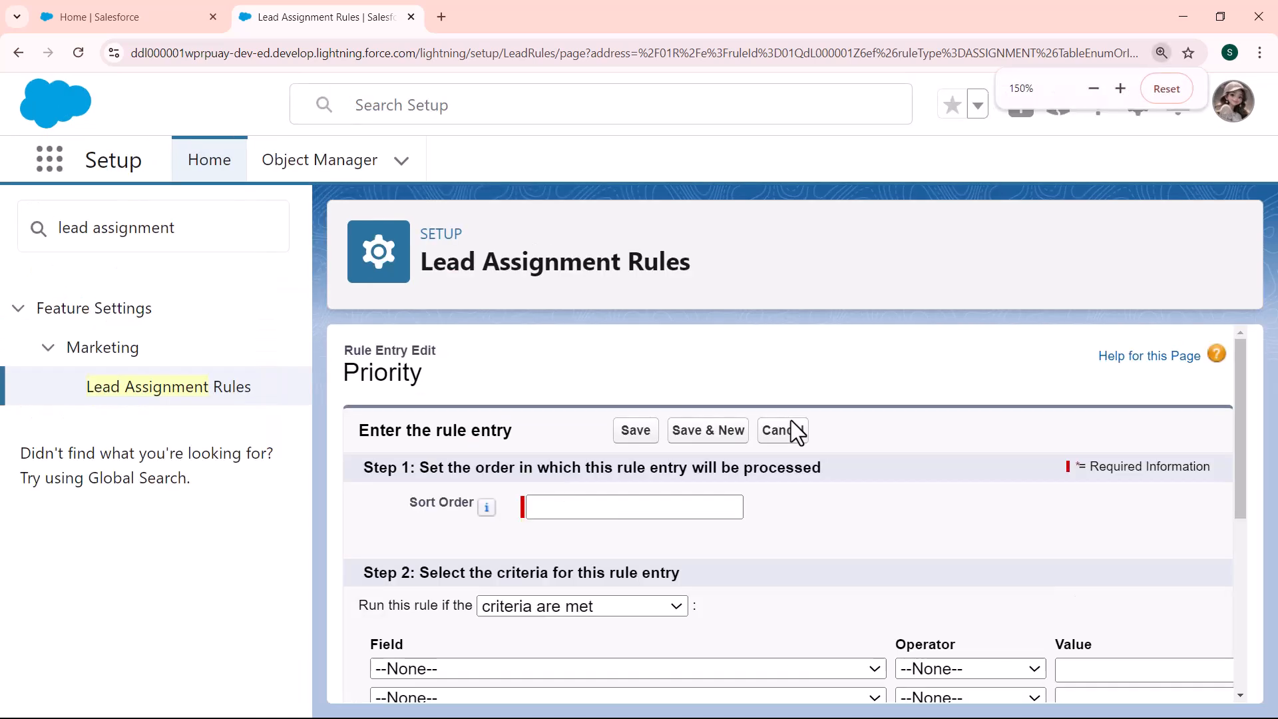
left_click(564, 507)
left_click(564, 507)
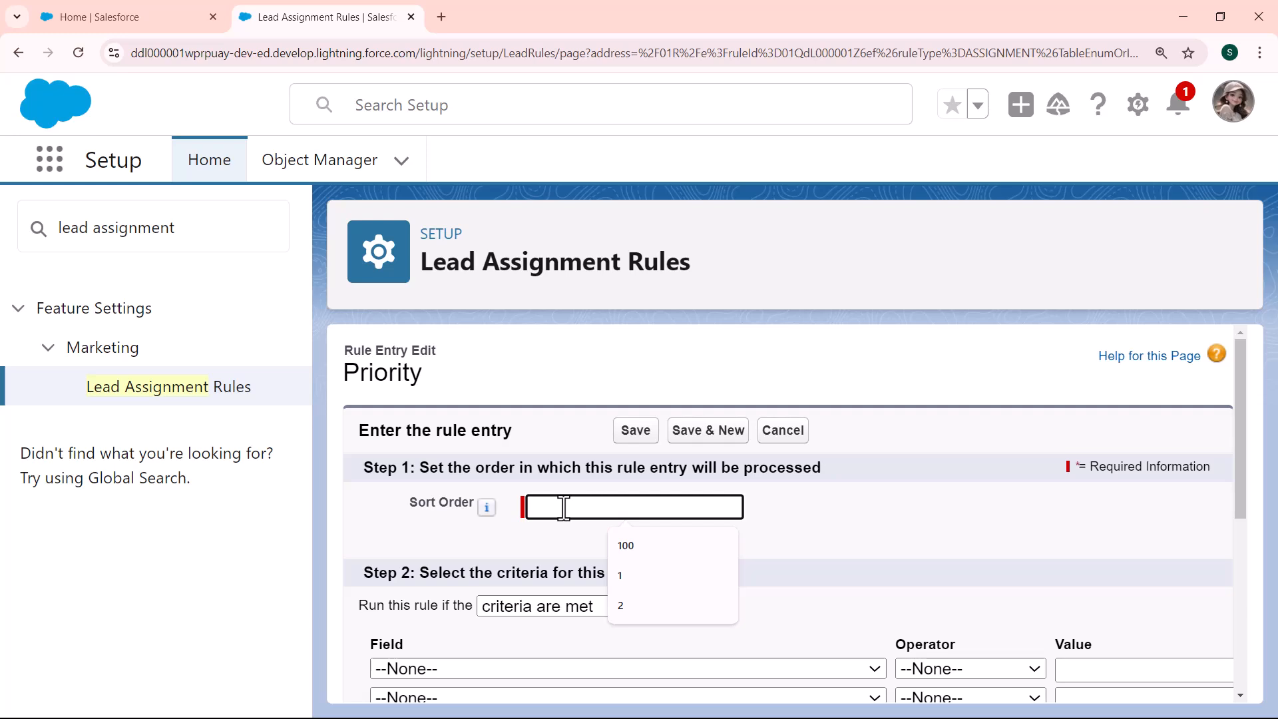
type("100")
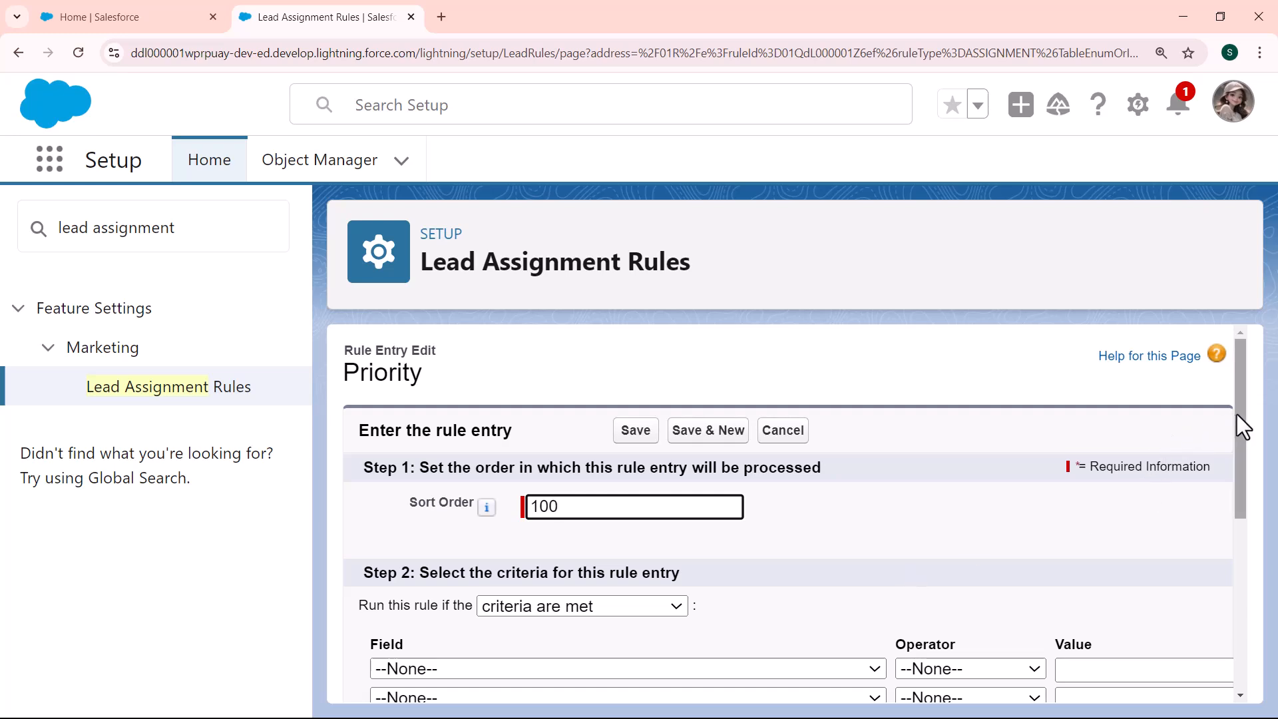
left_click_drag(1236, 414, 1237, 491)
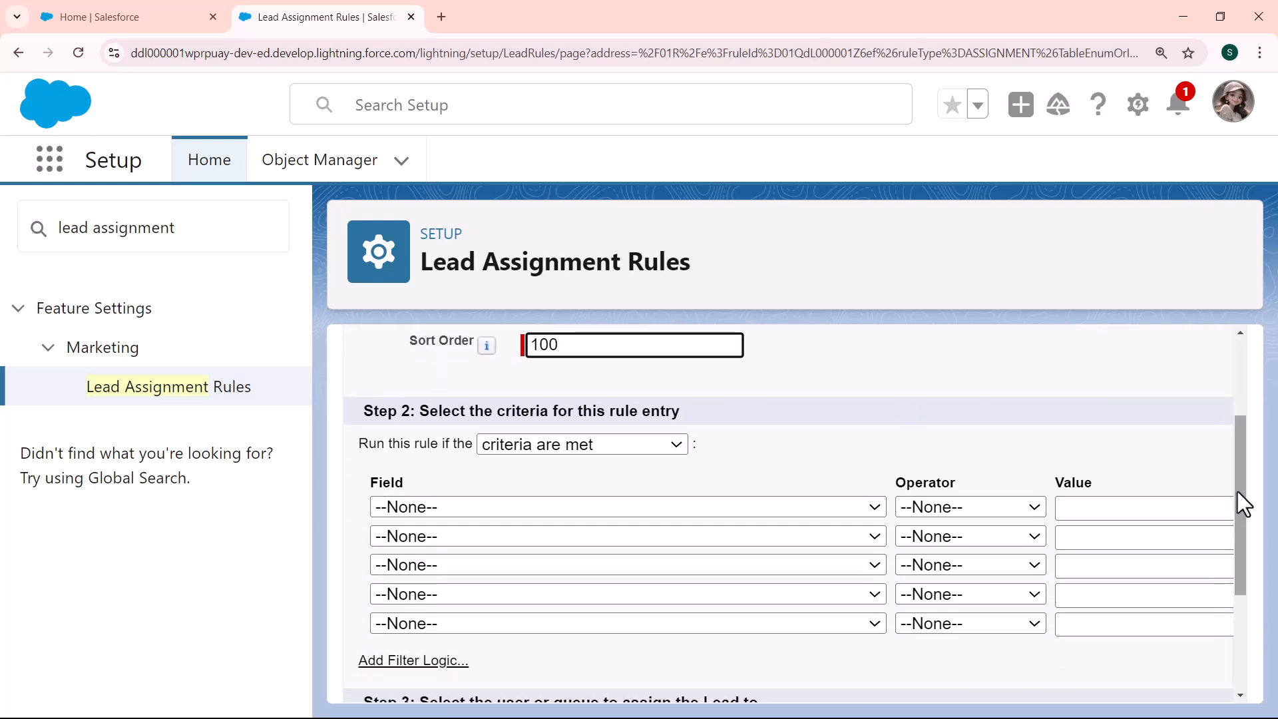
Set the first criterion to Lead: Lead Source equals
left_click(861, 512)
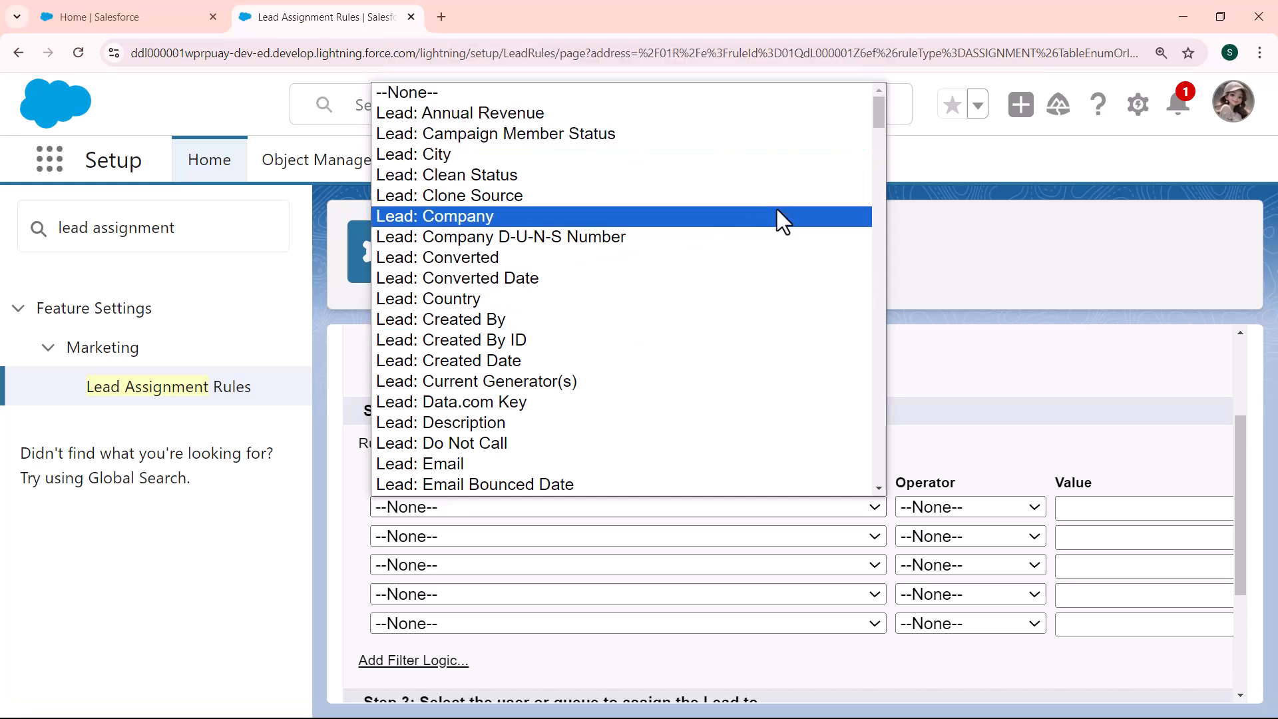
left_click(879, 158)
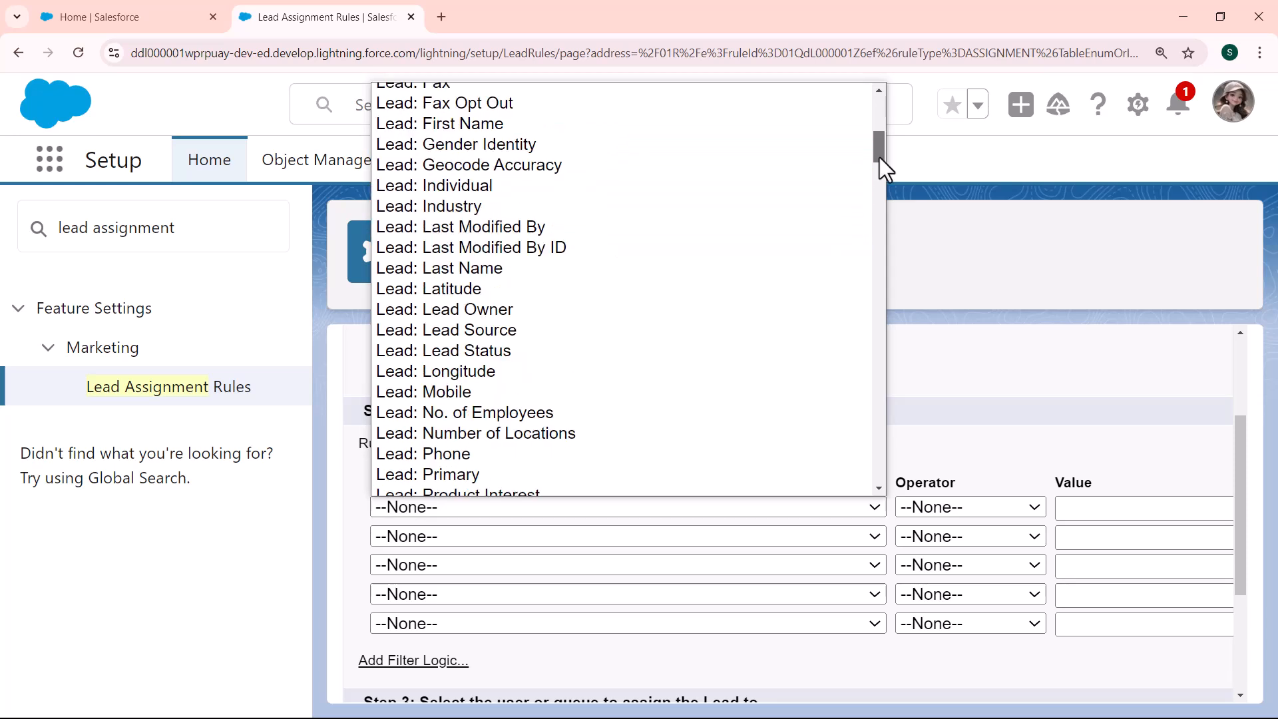
left_click(493, 330)
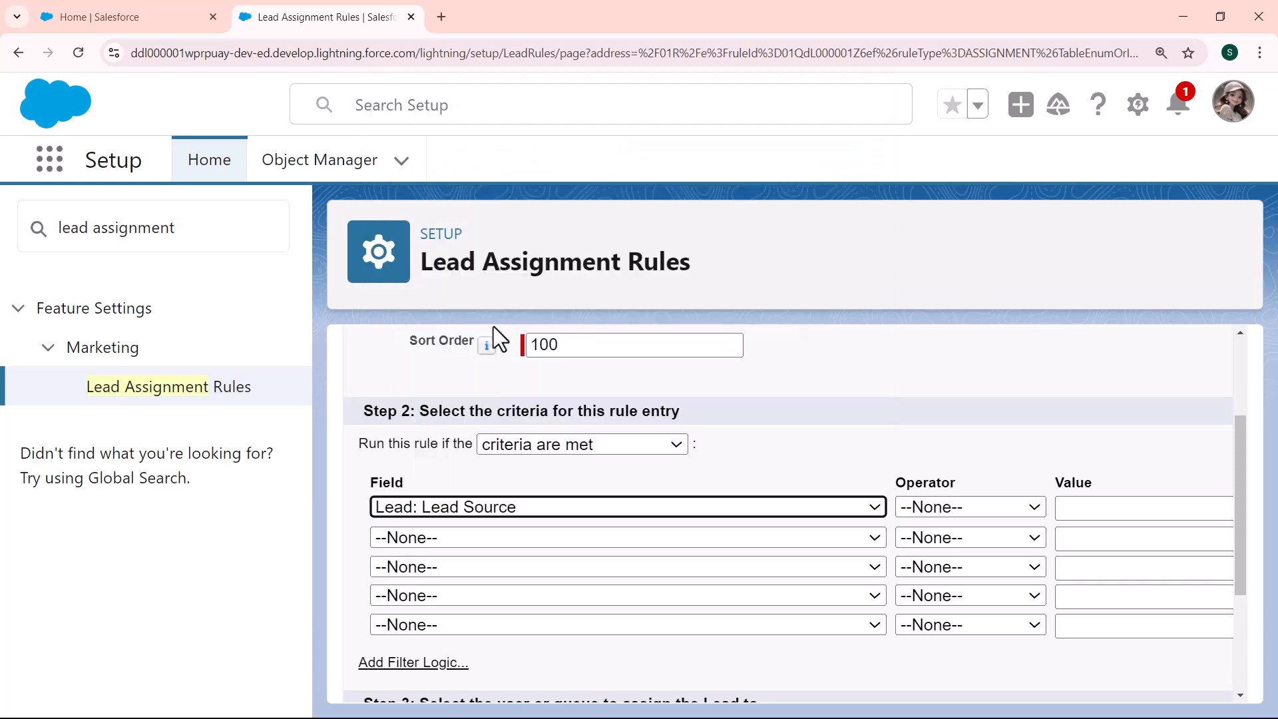
left_click(988, 506)
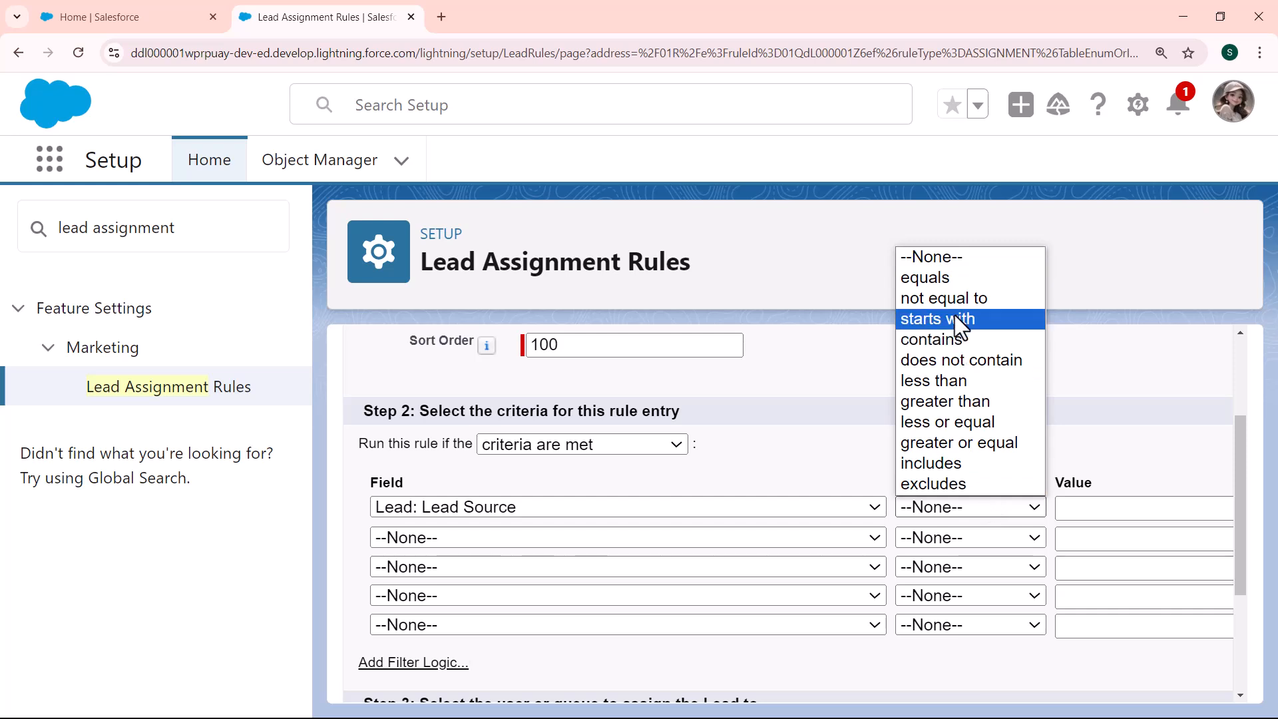
left_click(950, 281)
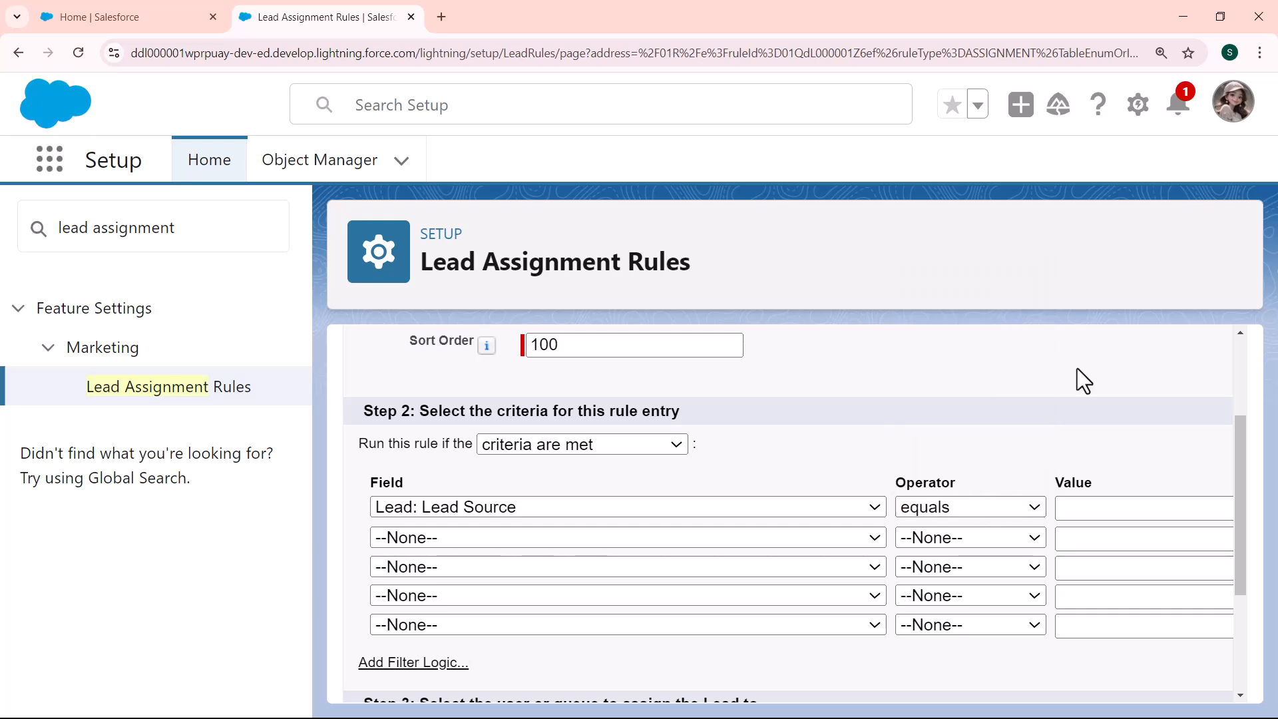
key("ctrl+minus")
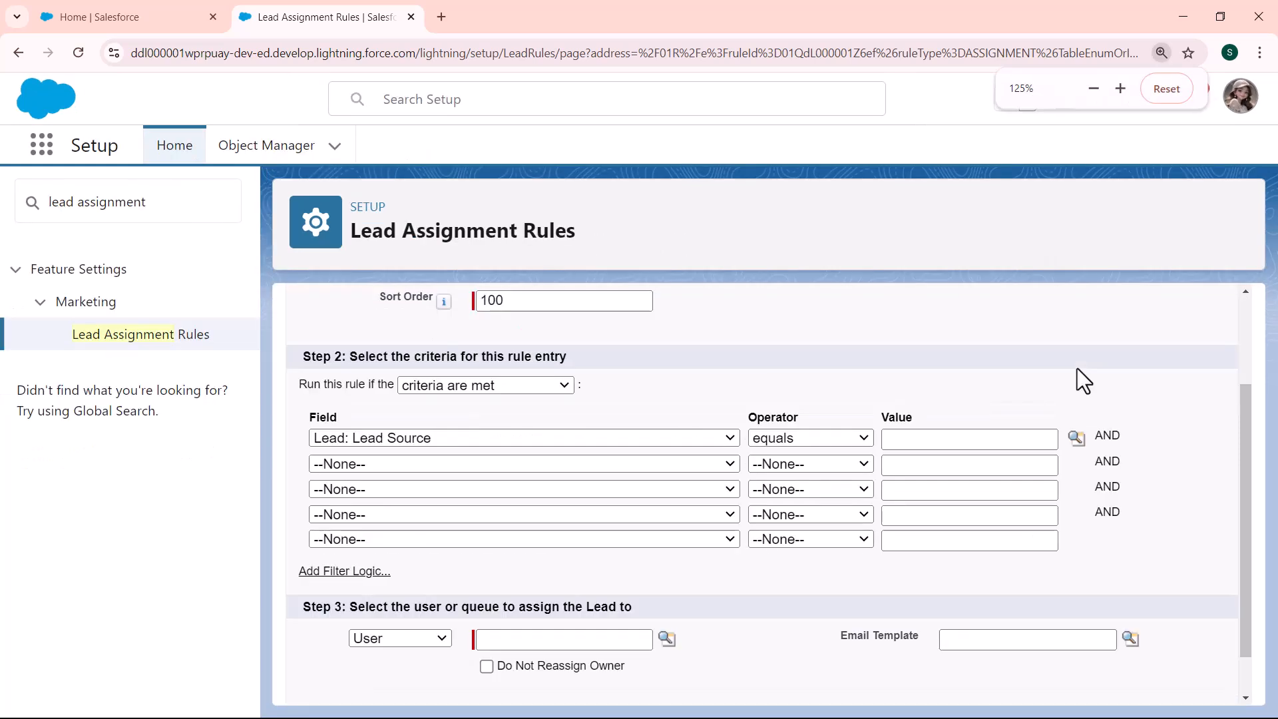
Set the Lead Source criterion value to Web
left_click(1074, 440)
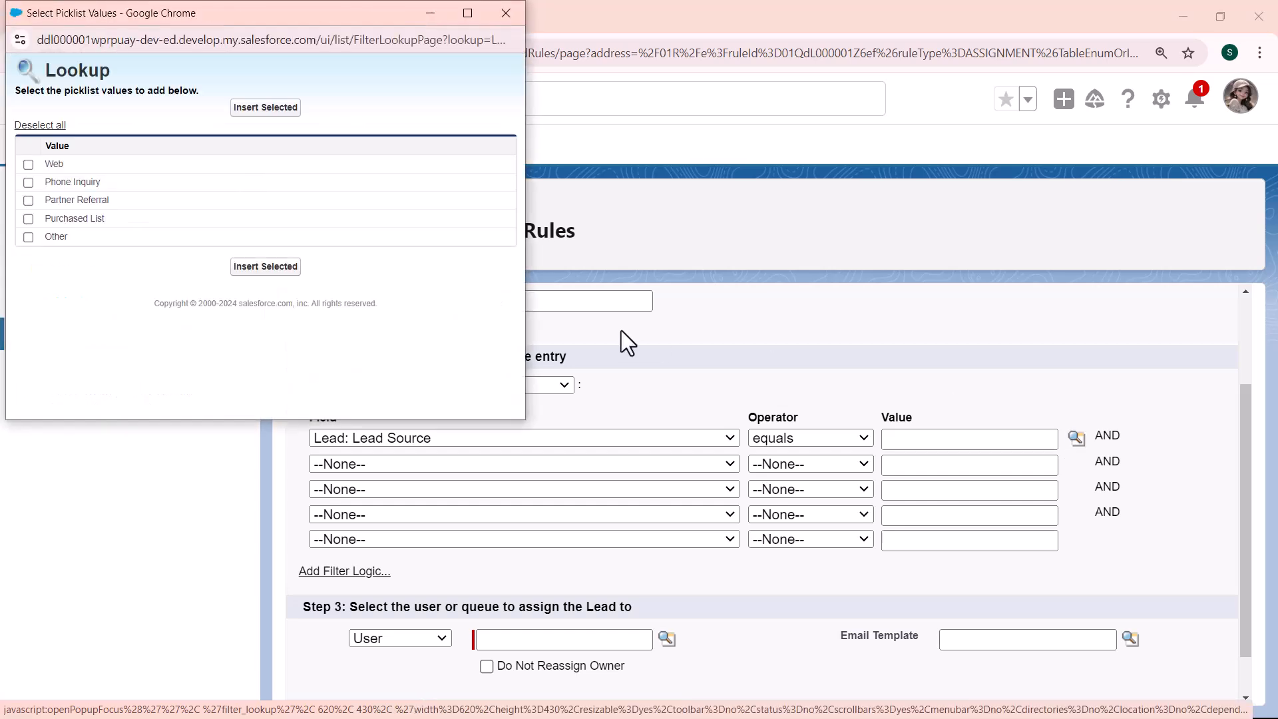
left_click(29, 183)
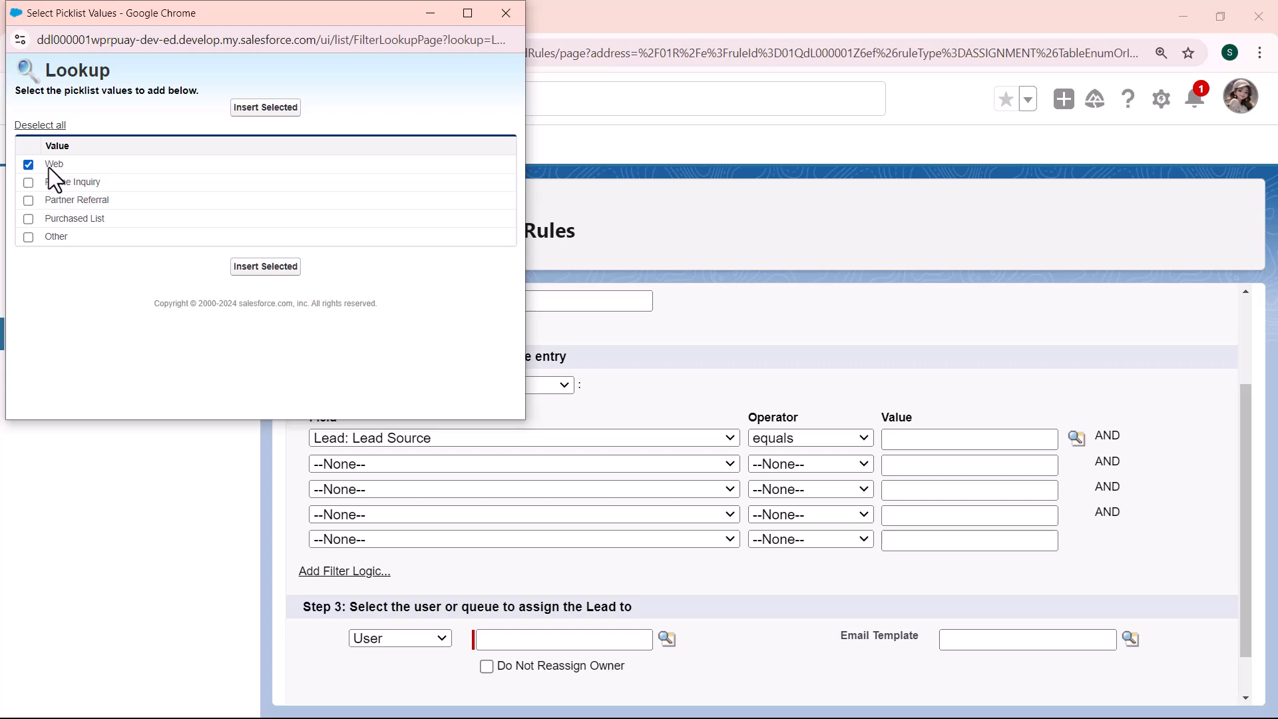
left_click(265, 266)
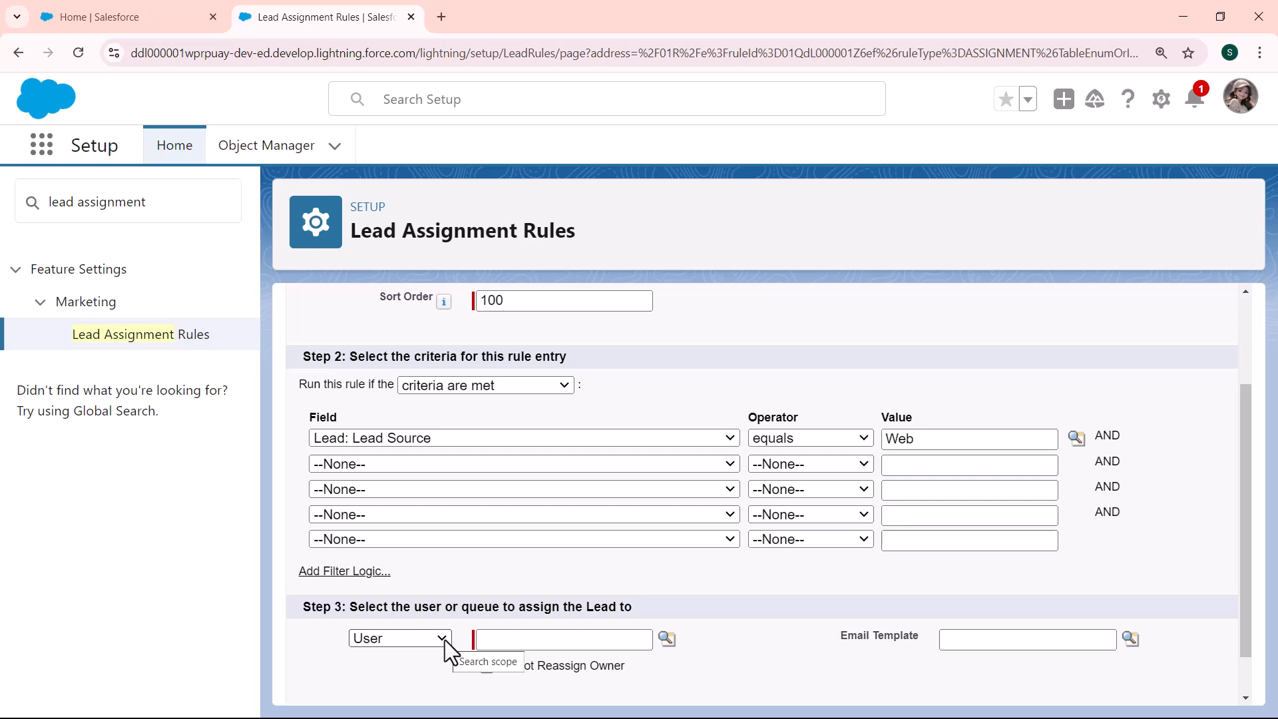
Assign the entry to the Marketing Team user and save it
left_click(666, 639)
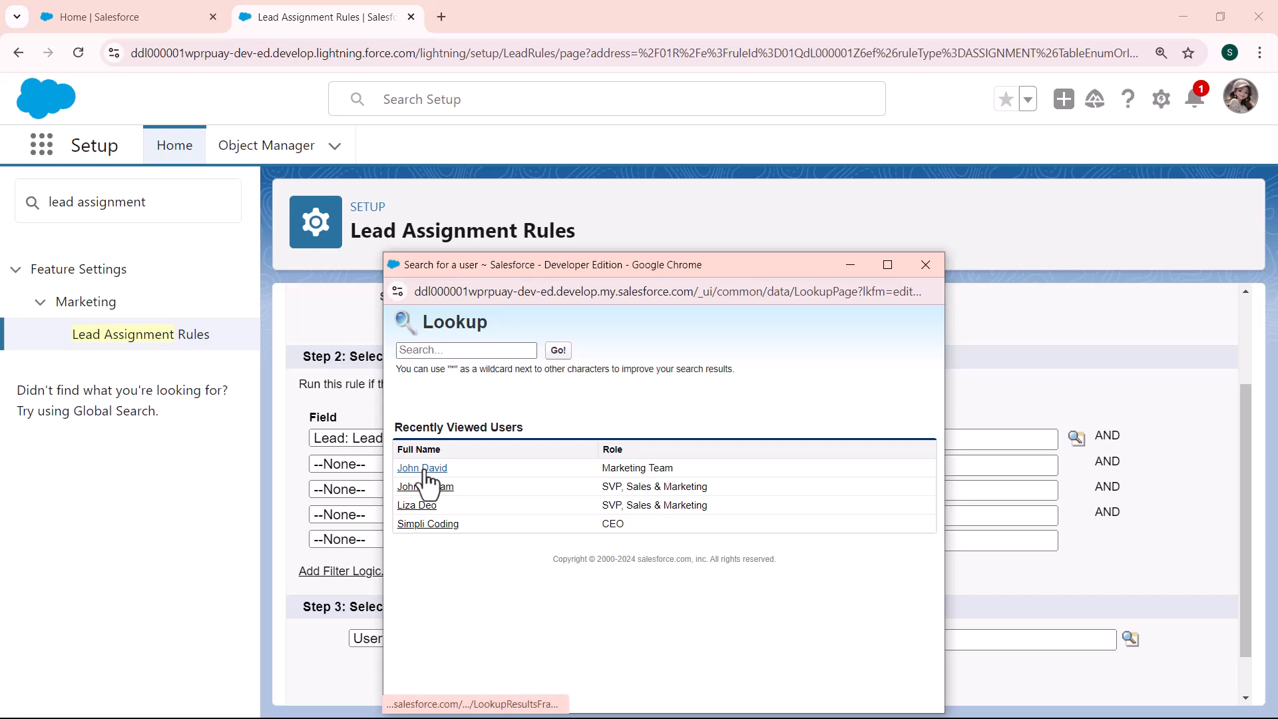
left_click(423, 468)
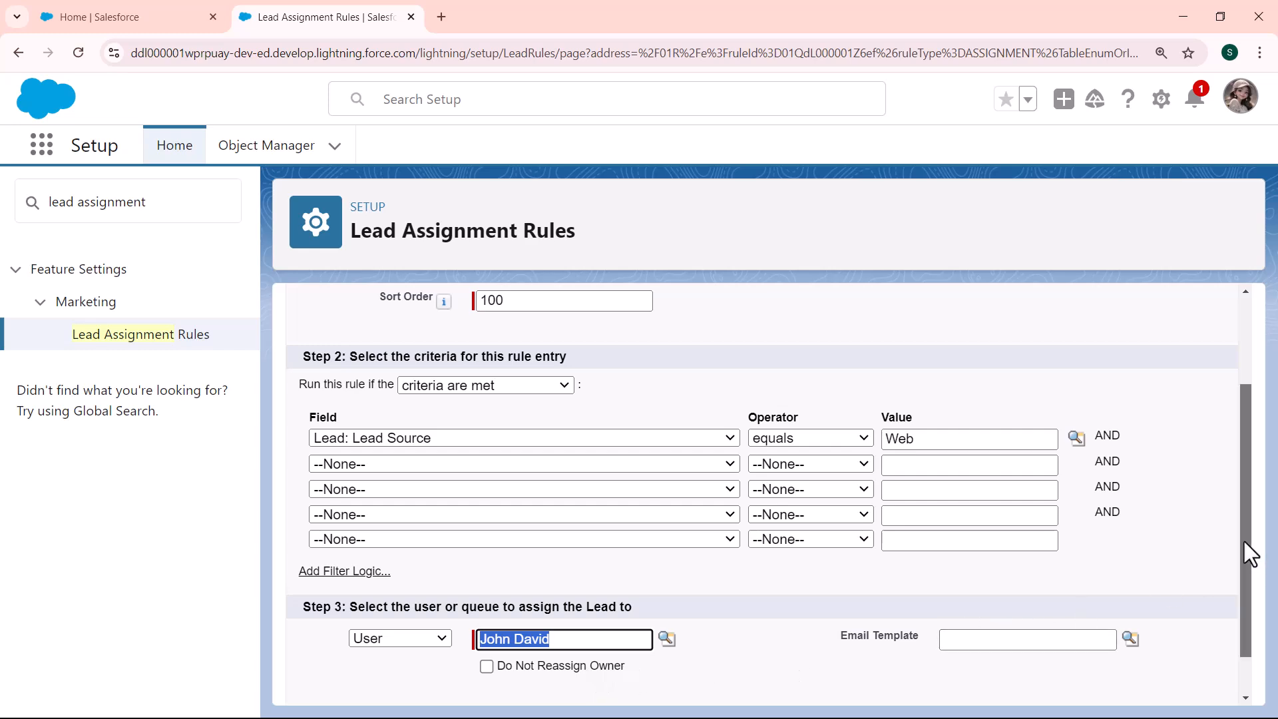
left_click_drag(1243, 541, 1240, 653)
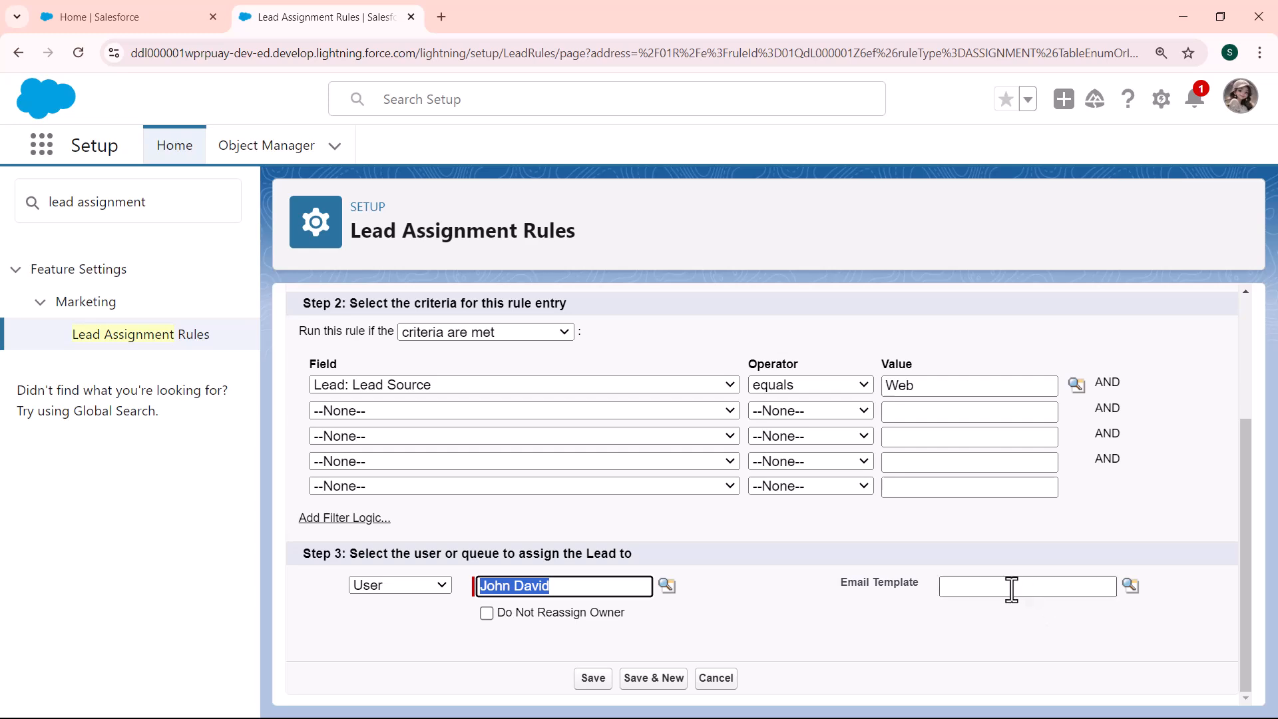
left_click(587, 680)
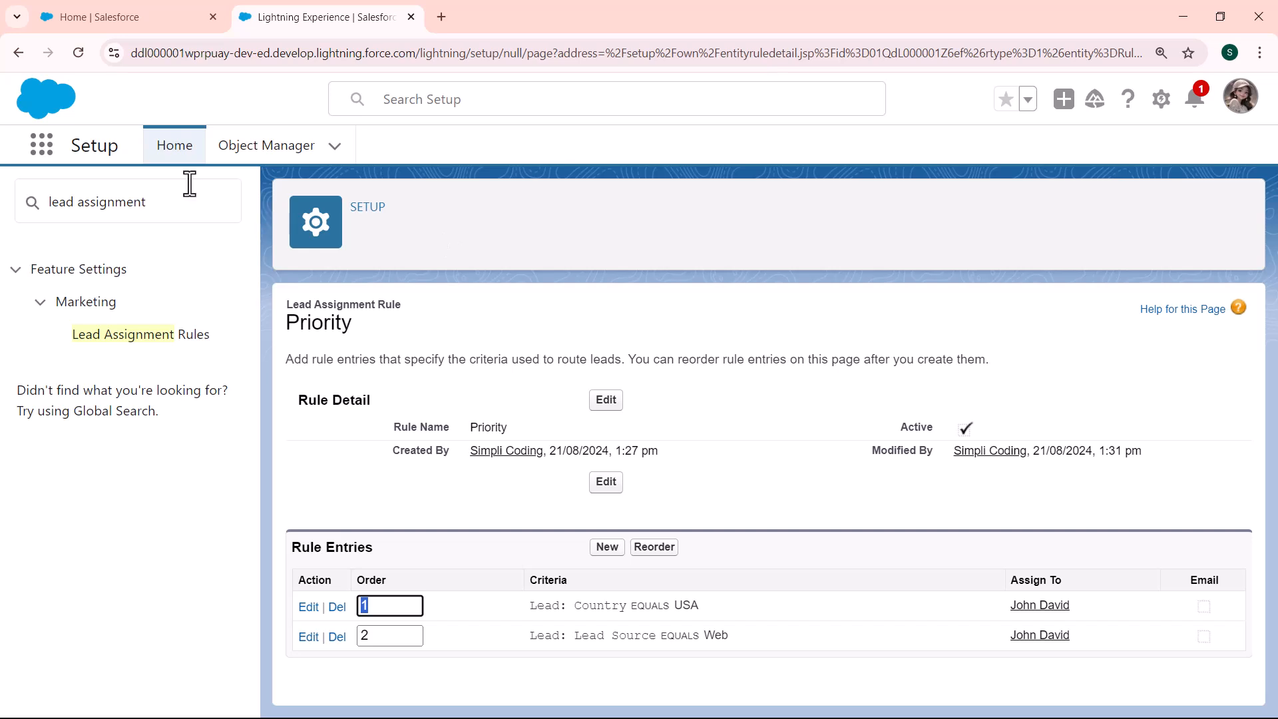
Go to Leads through the App Launcher search 'lead' and open a New Lead form
left_click(46, 148)
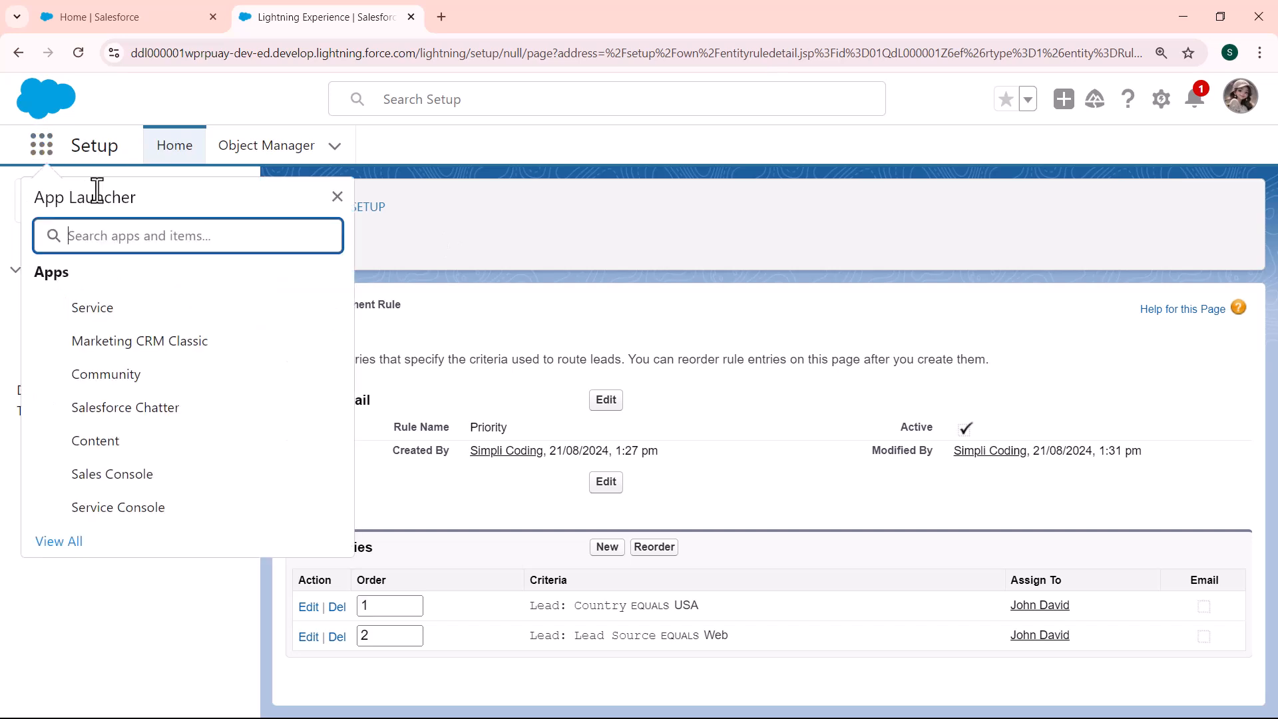
type("lead")
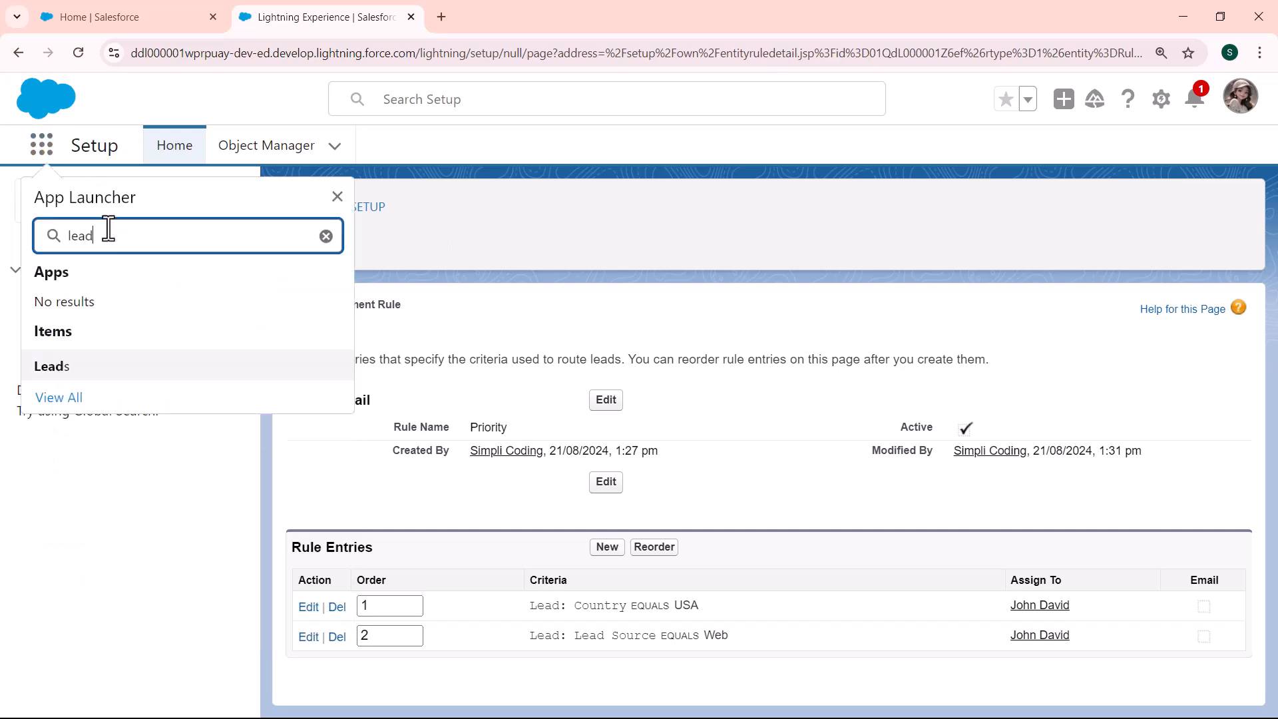
left_click(50, 378)
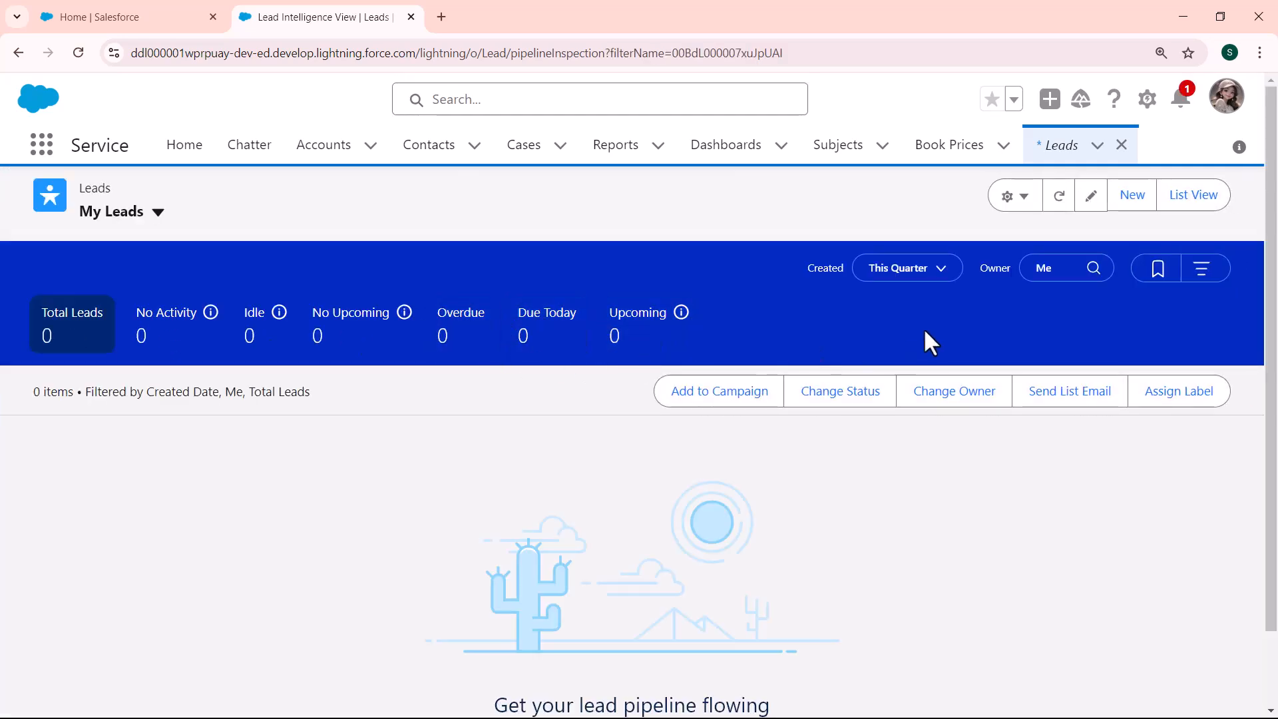
left_click(1132, 196)
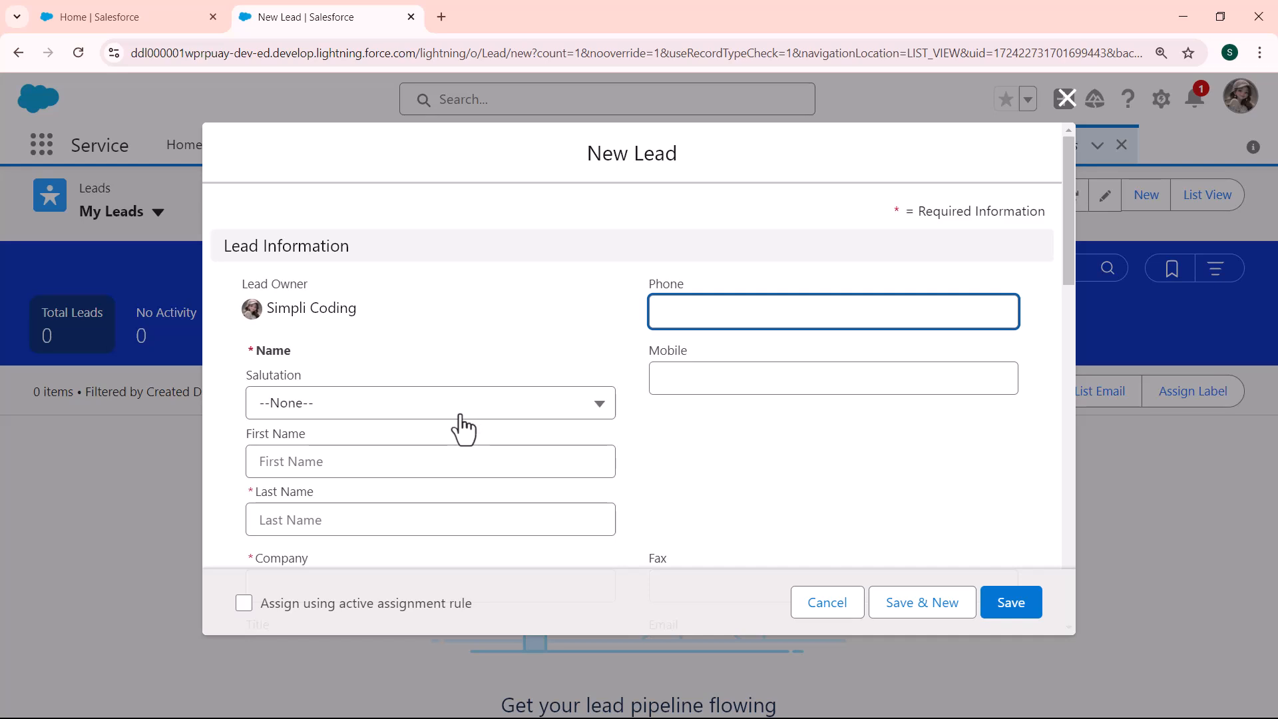
Fill in salutation Mr., the lead's first and last name, and company Simplicoding.com
left_click(459, 415)
left_click(340, 490)
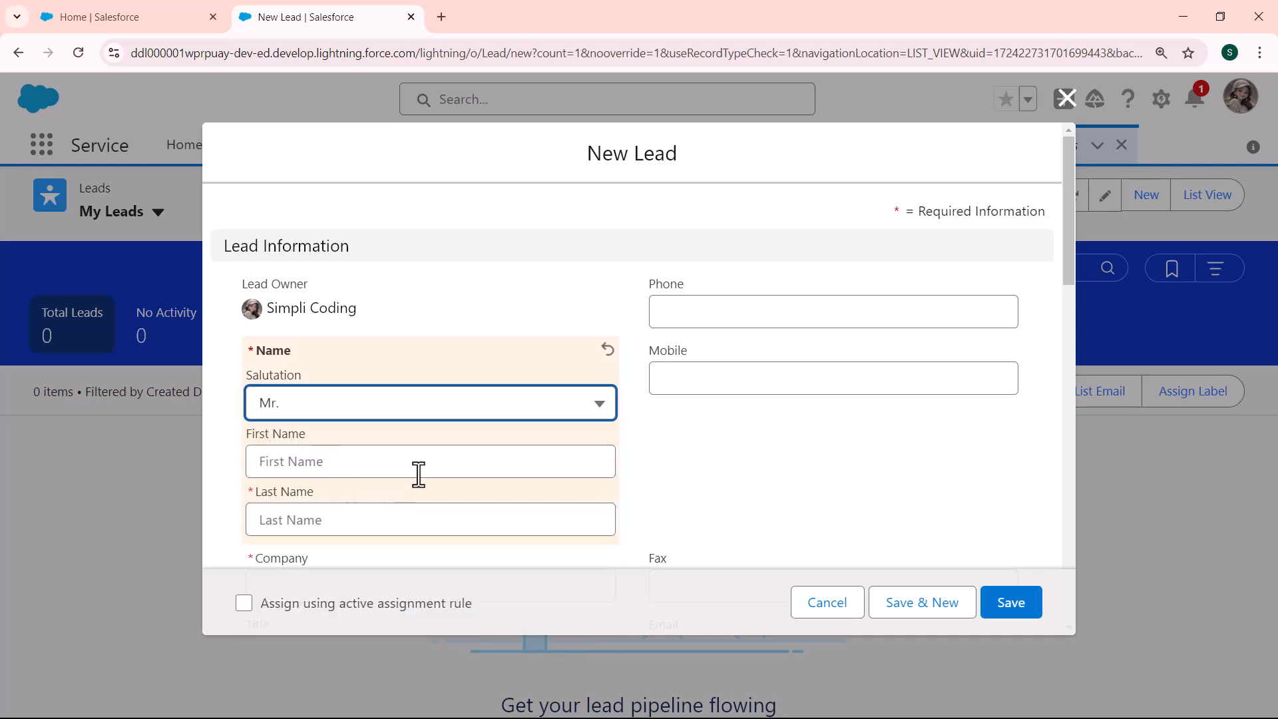
left_click(447, 460)
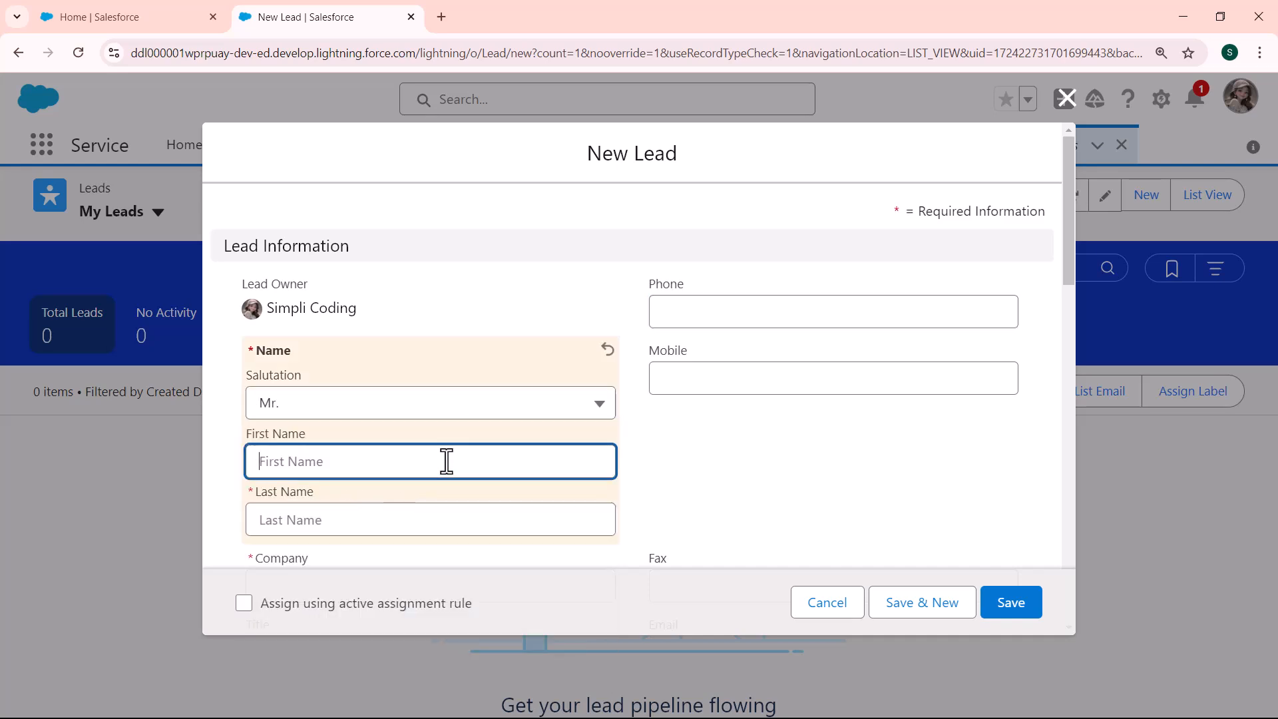
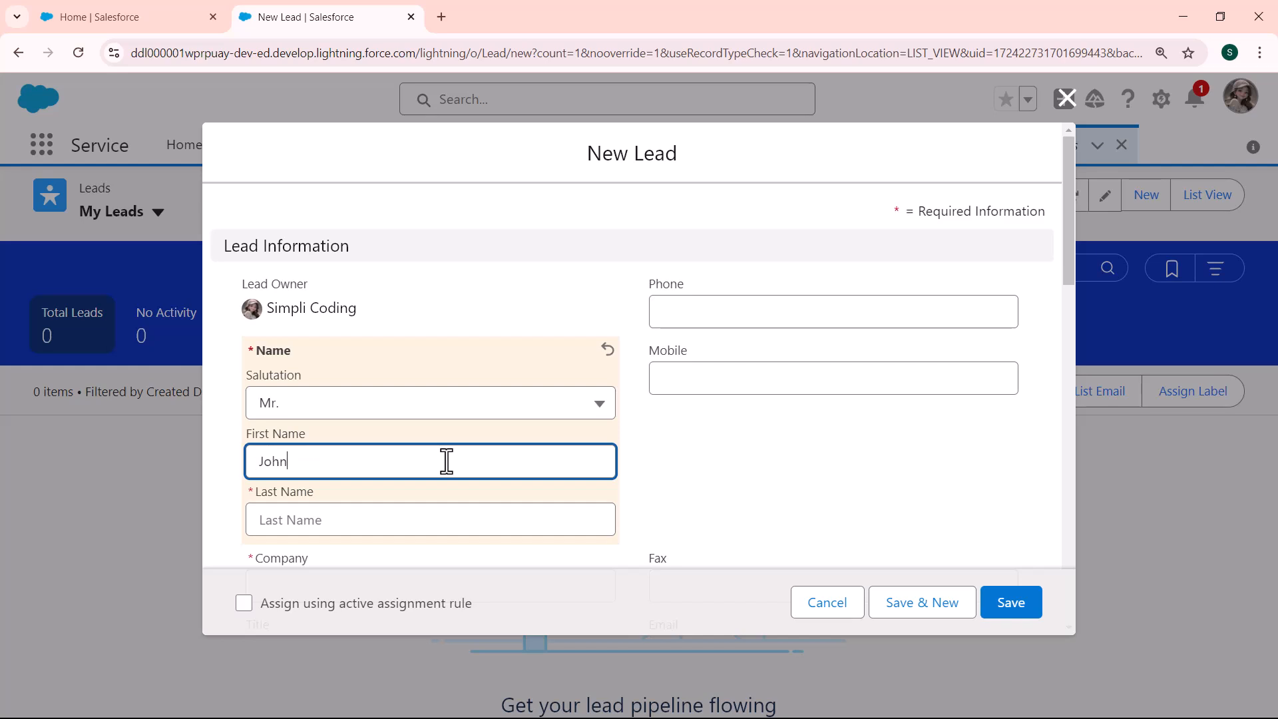
left_click(446, 515)
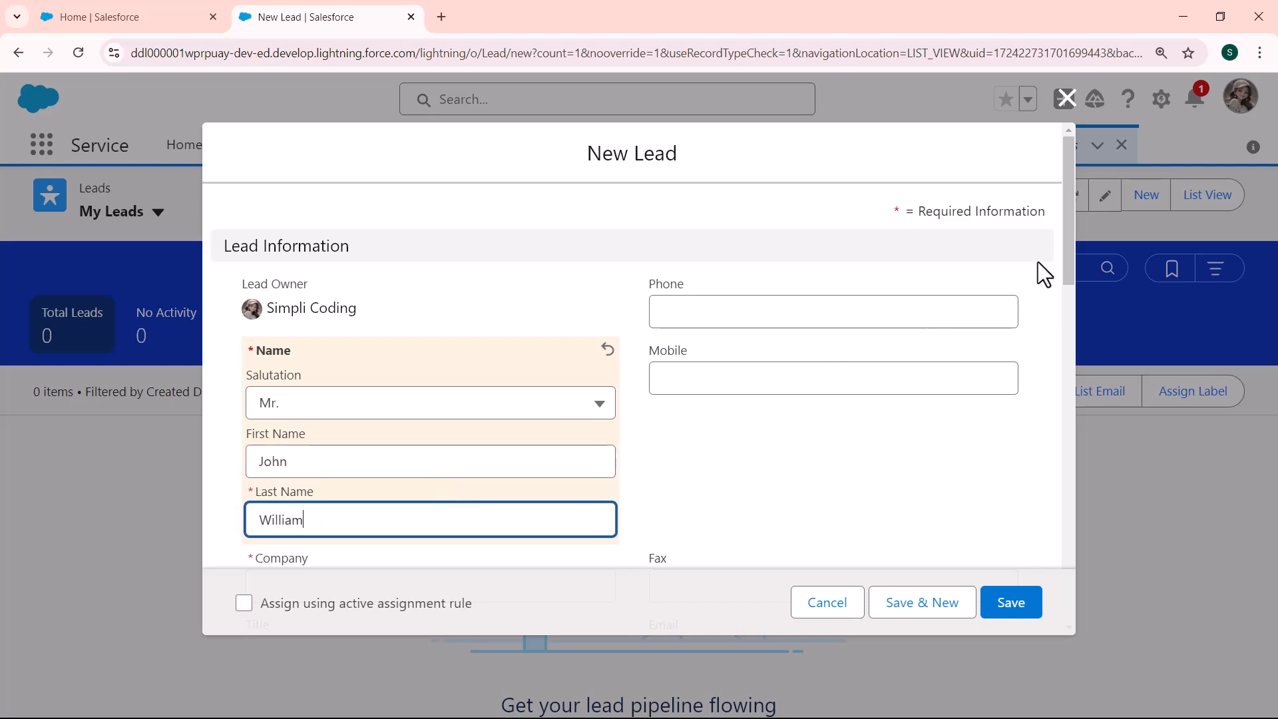
left_click_drag(1073, 247, 1069, 312)
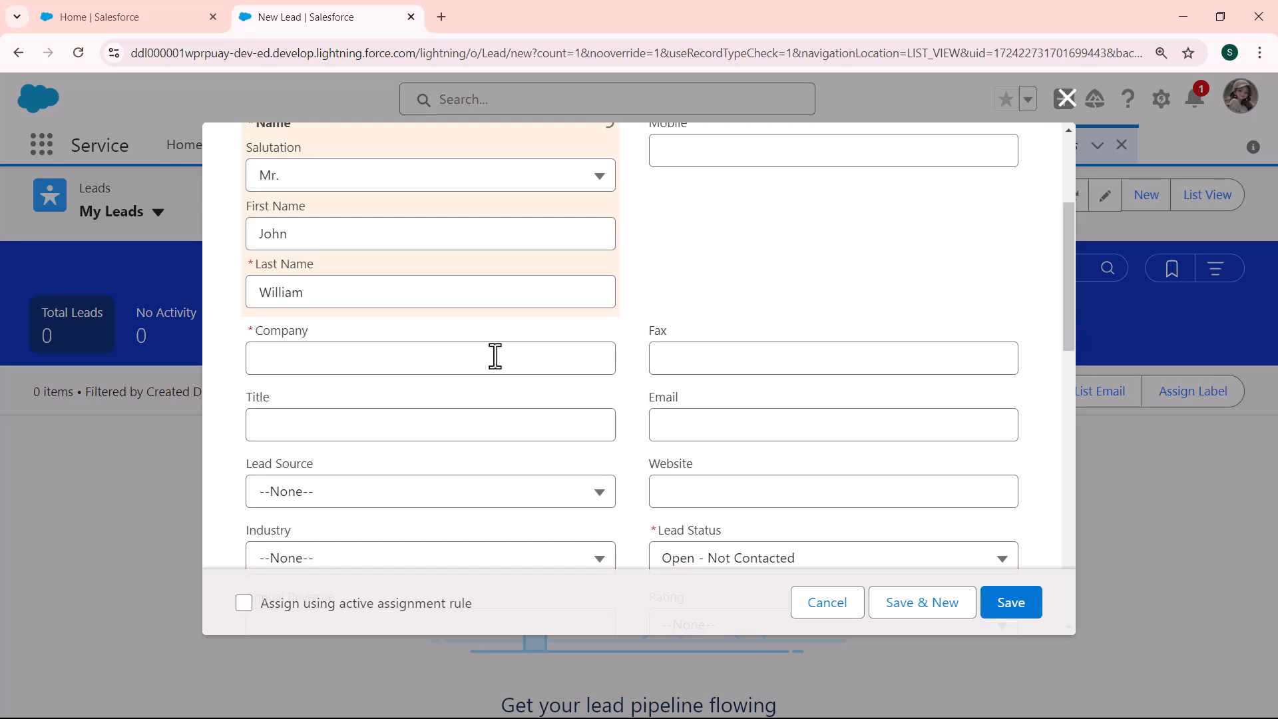
left_click(443, 366)
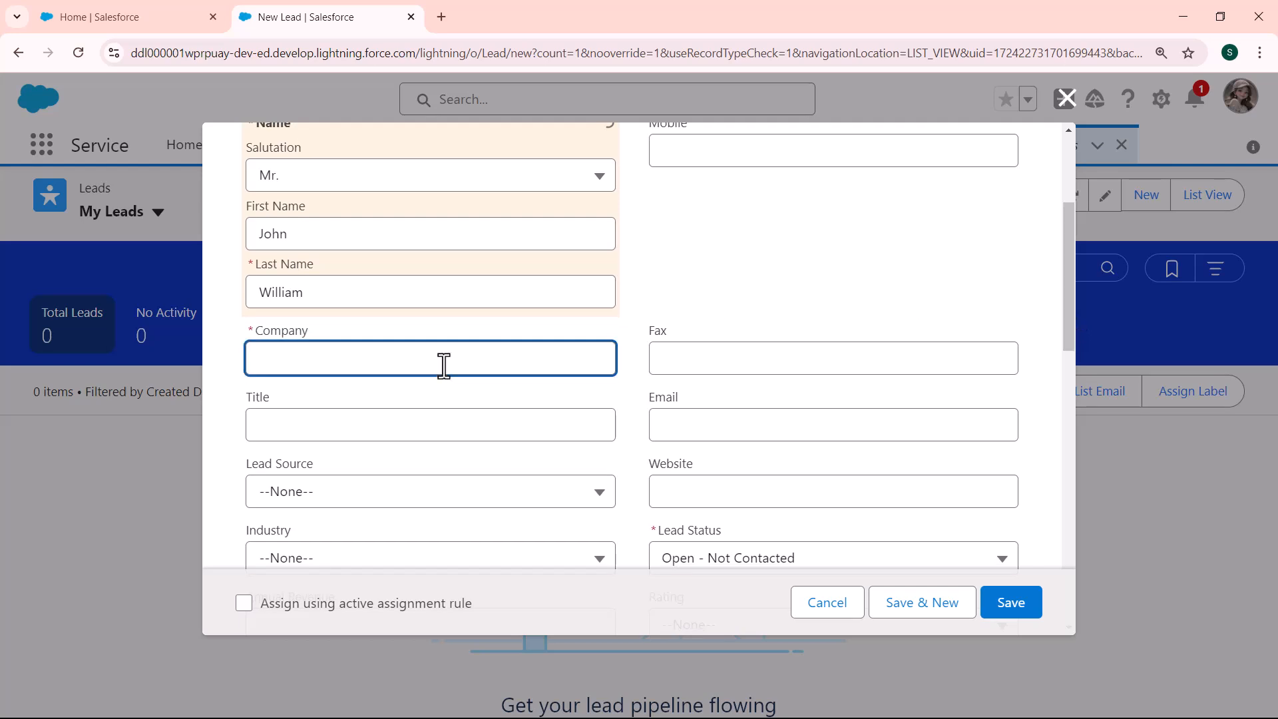
type("Simplicoding.com")
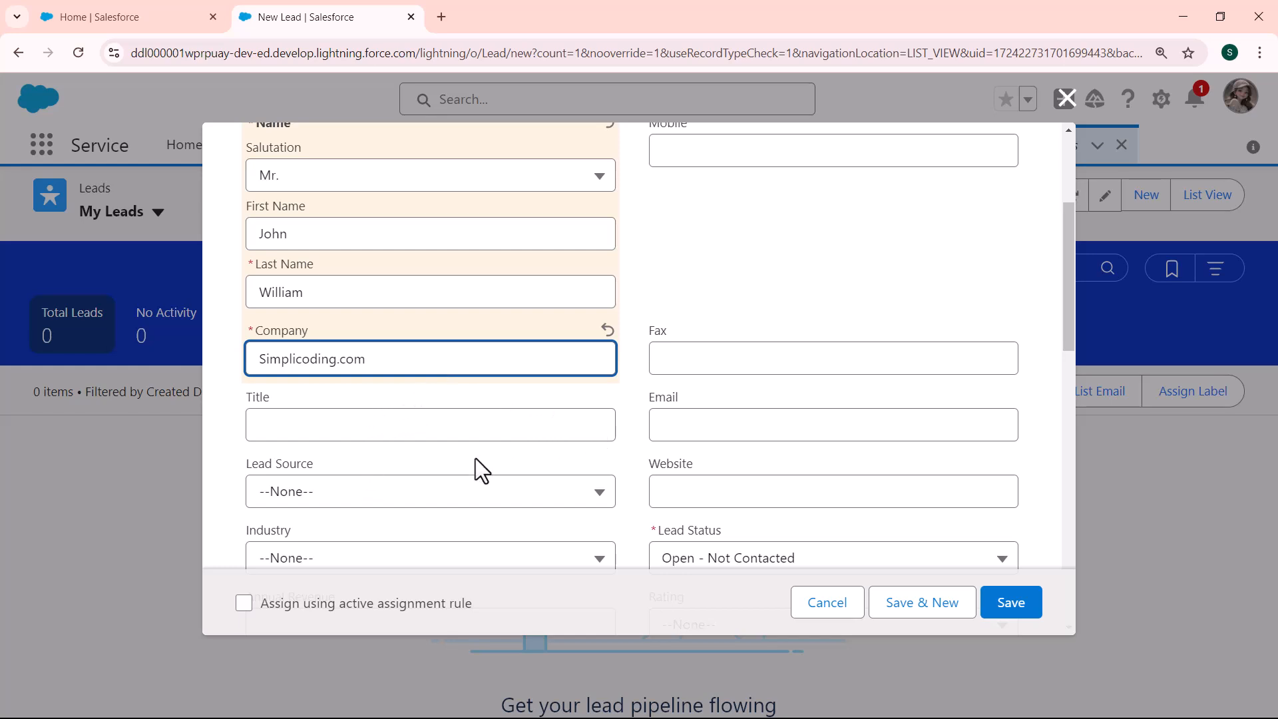
Set Lead Source to Web and Country to New York, enable the active assignment rule, and save
left_click(521, 508)
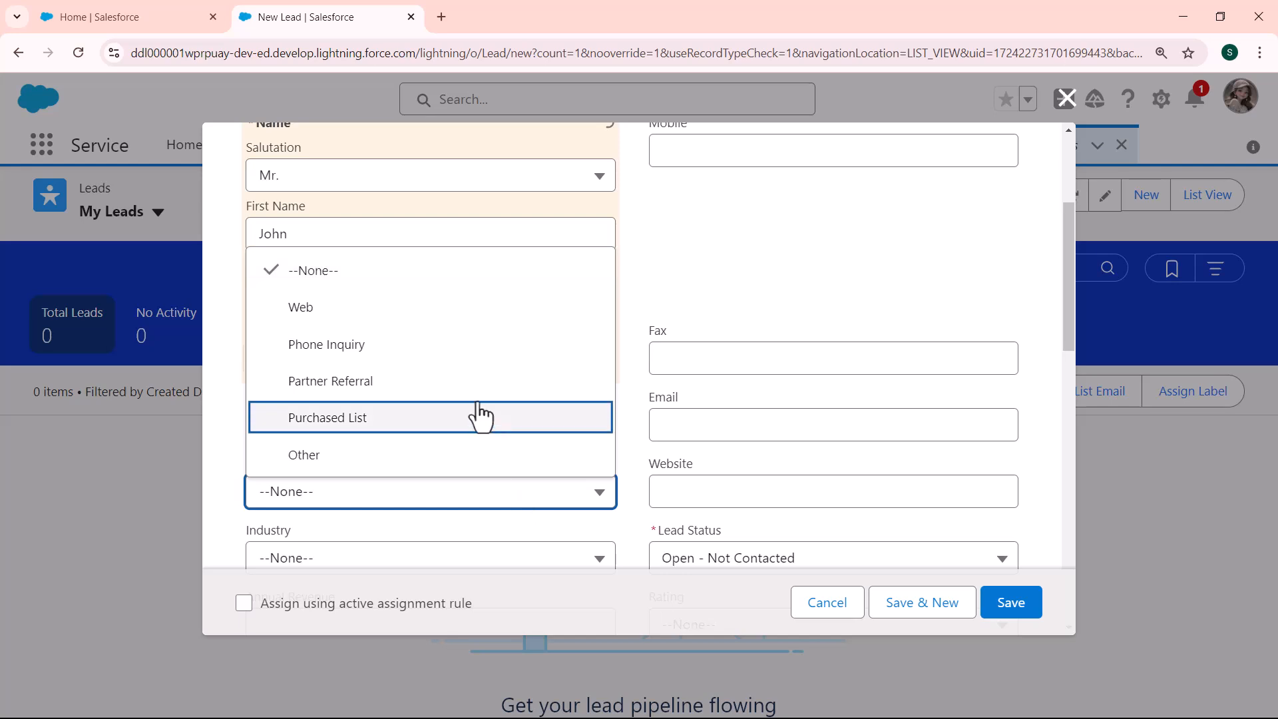
left_click(358, 314)
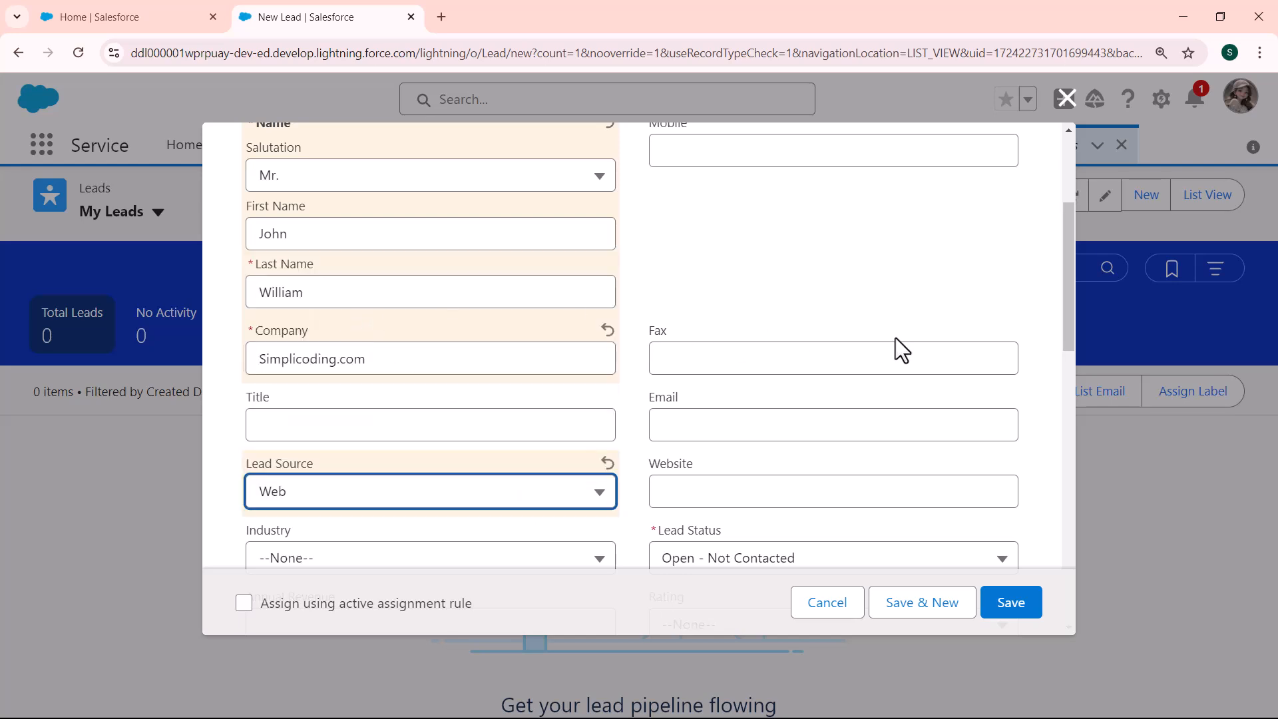
left_click_drag(1071, 301, 1063, 476)
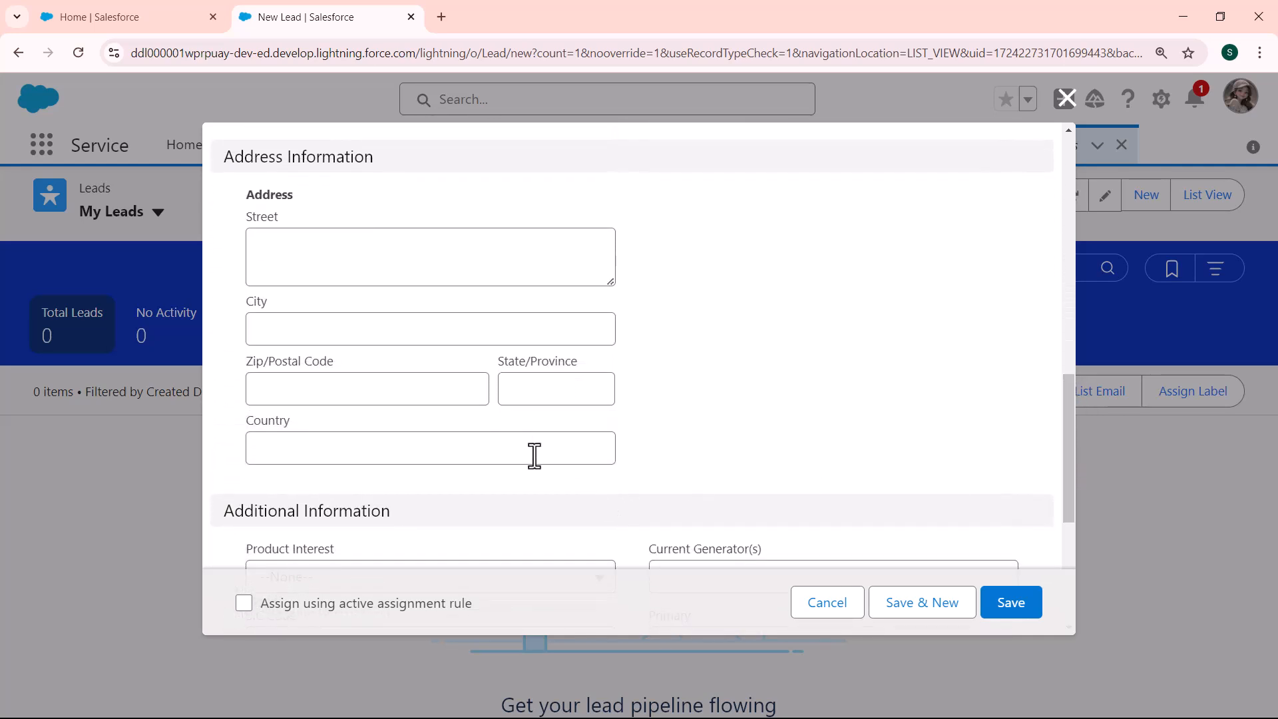
left_click(528, 452)
type("US")
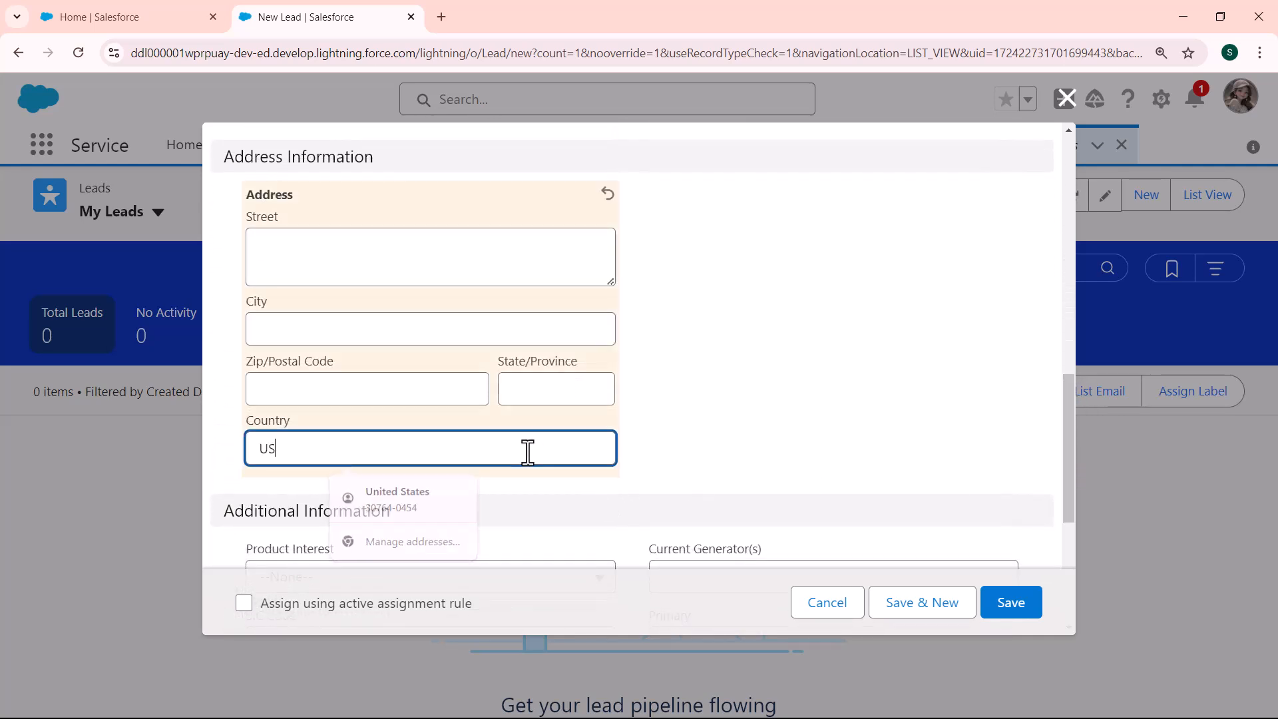
type("A")
key("BackSpace")
key("BackSpace")
key("BackSpace")
type("Ne")
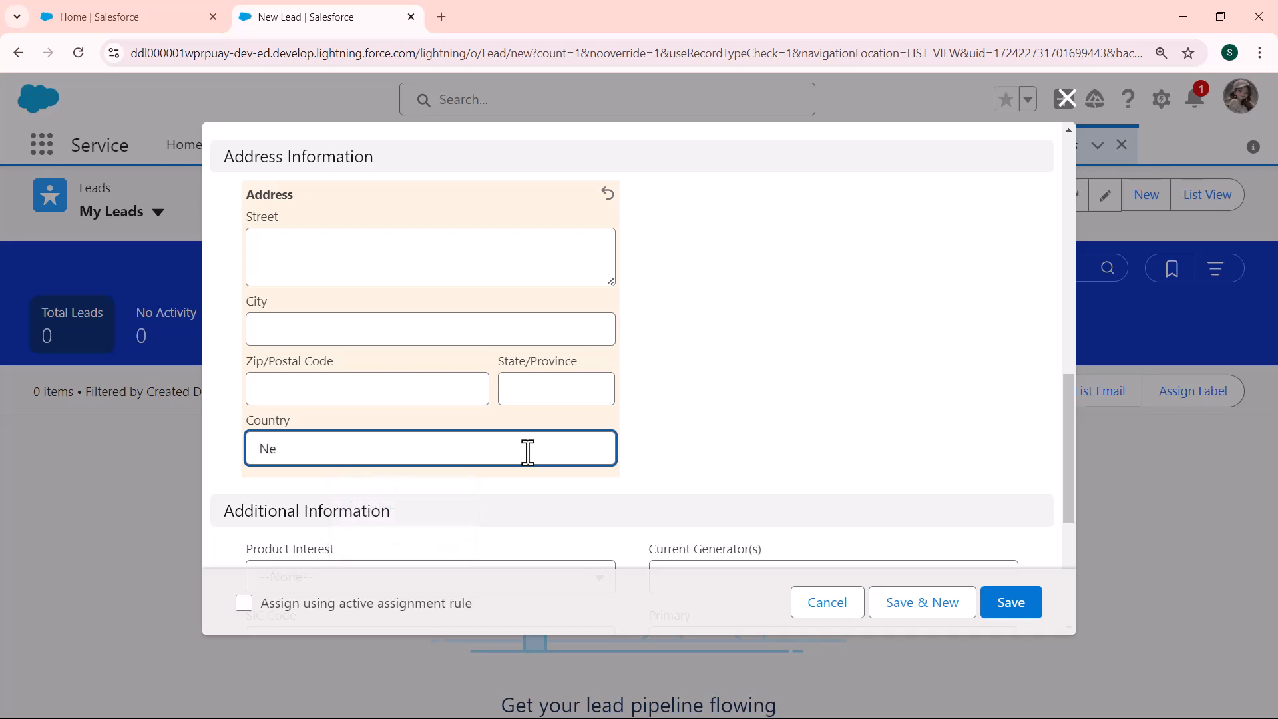
type("w York")
left_click(242, 603)
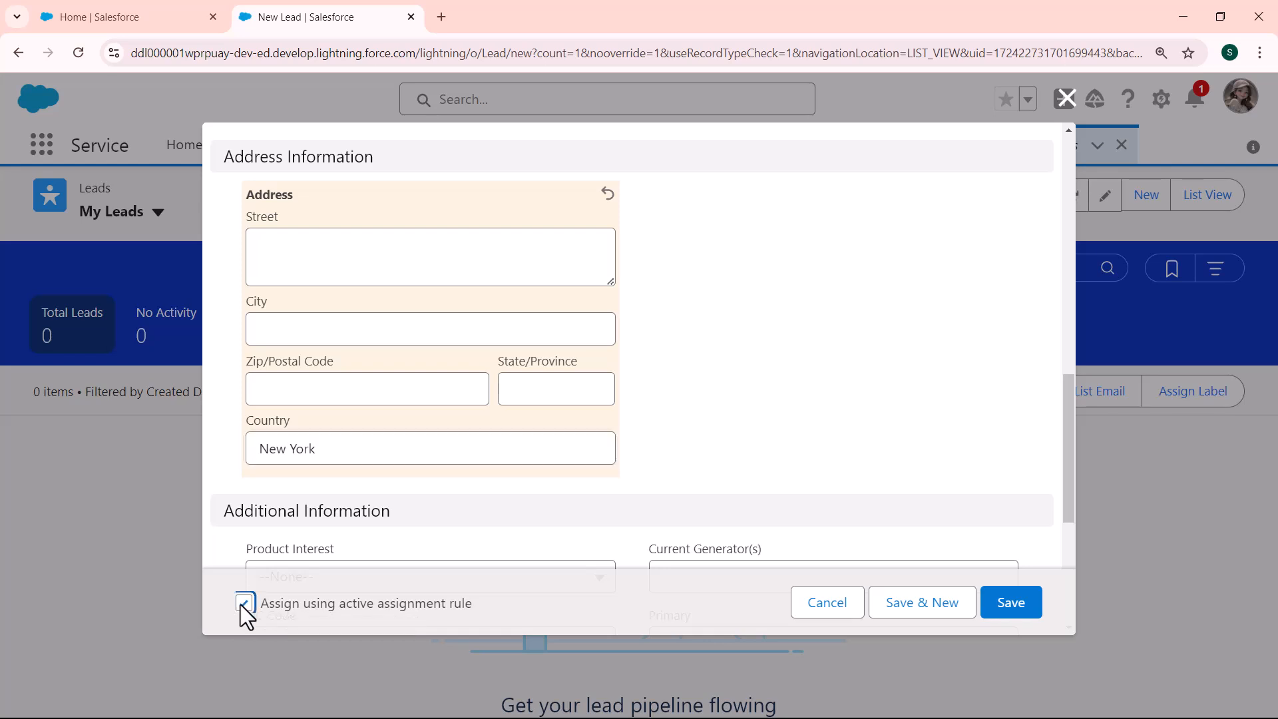
left_click(1007, 606)
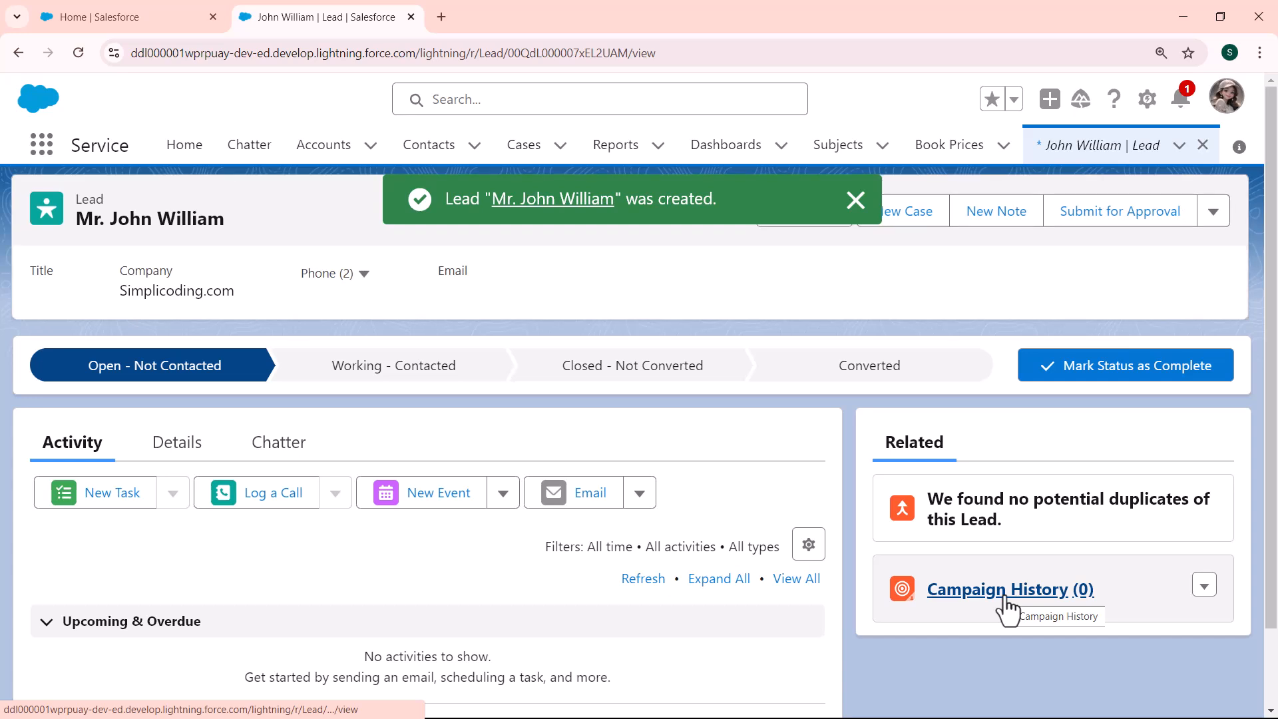
Check the lead's Details for its newly assigned owner and Web source, then return to the leads list
left_click(166, 446)
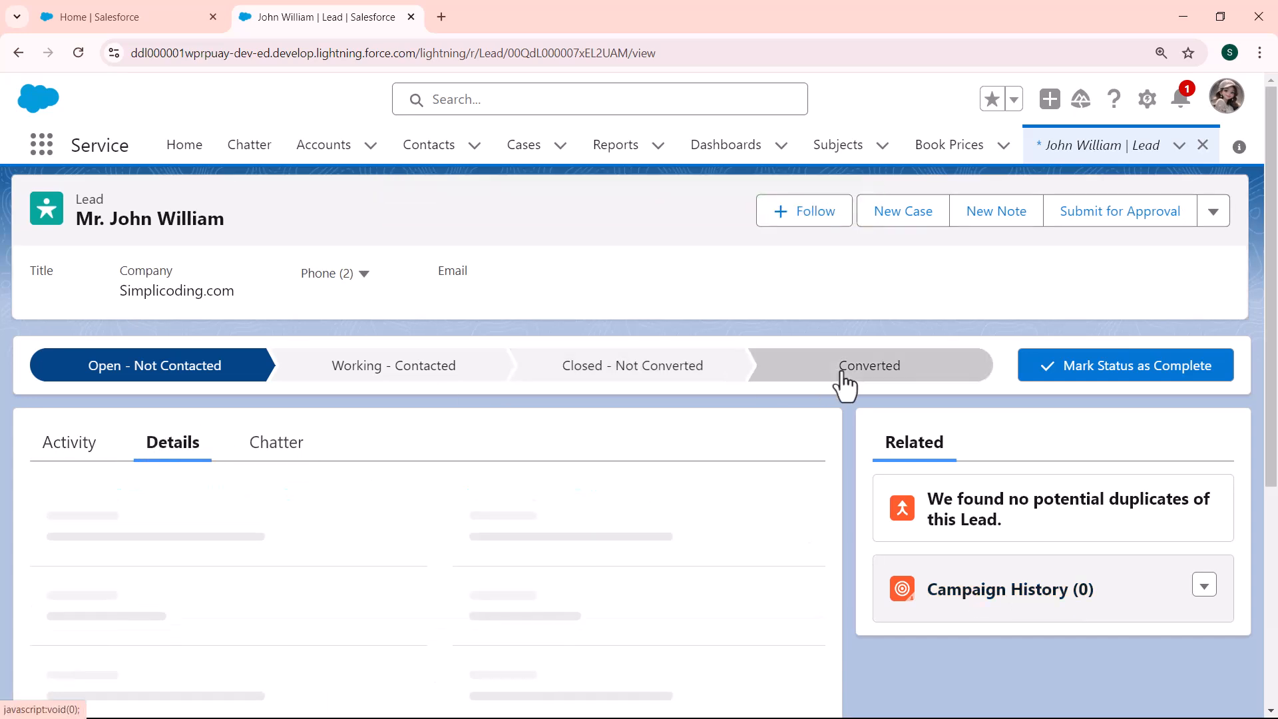
scroll(1274, 286, "down", 1)
left_click_drag(1276, 288, 1275, 331)
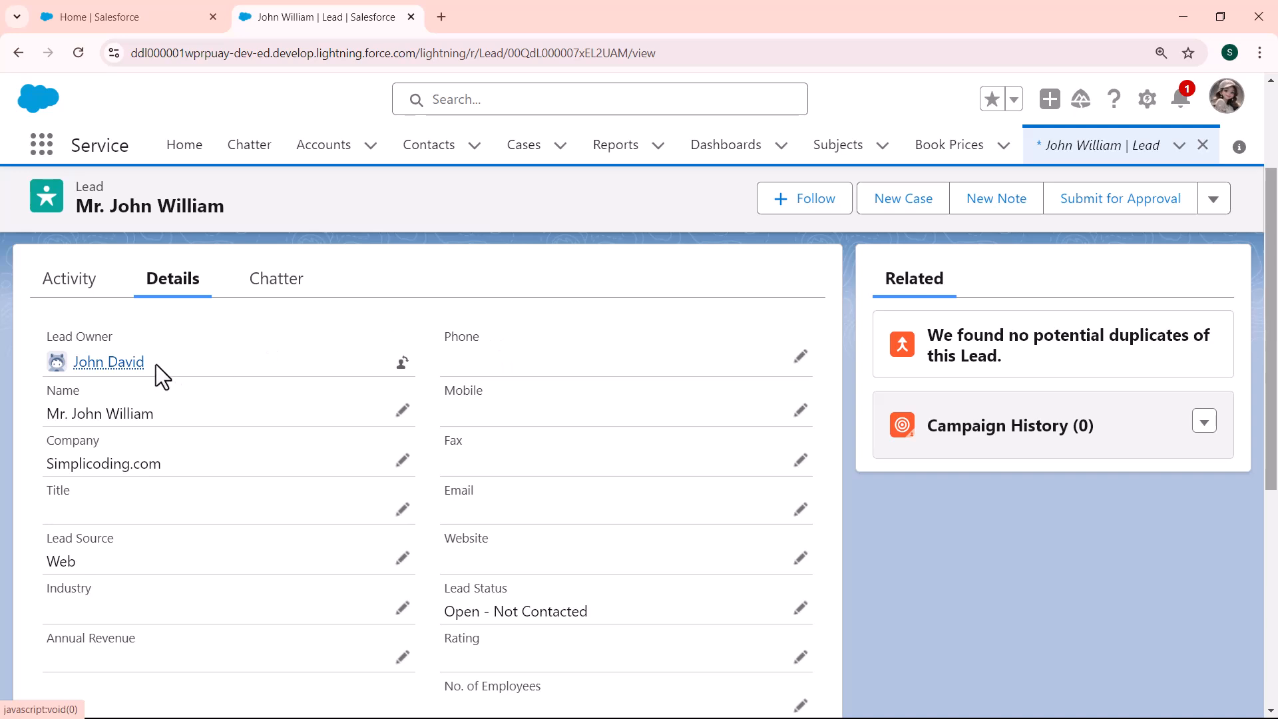
left_click_drag(156, 364, 65, 360)
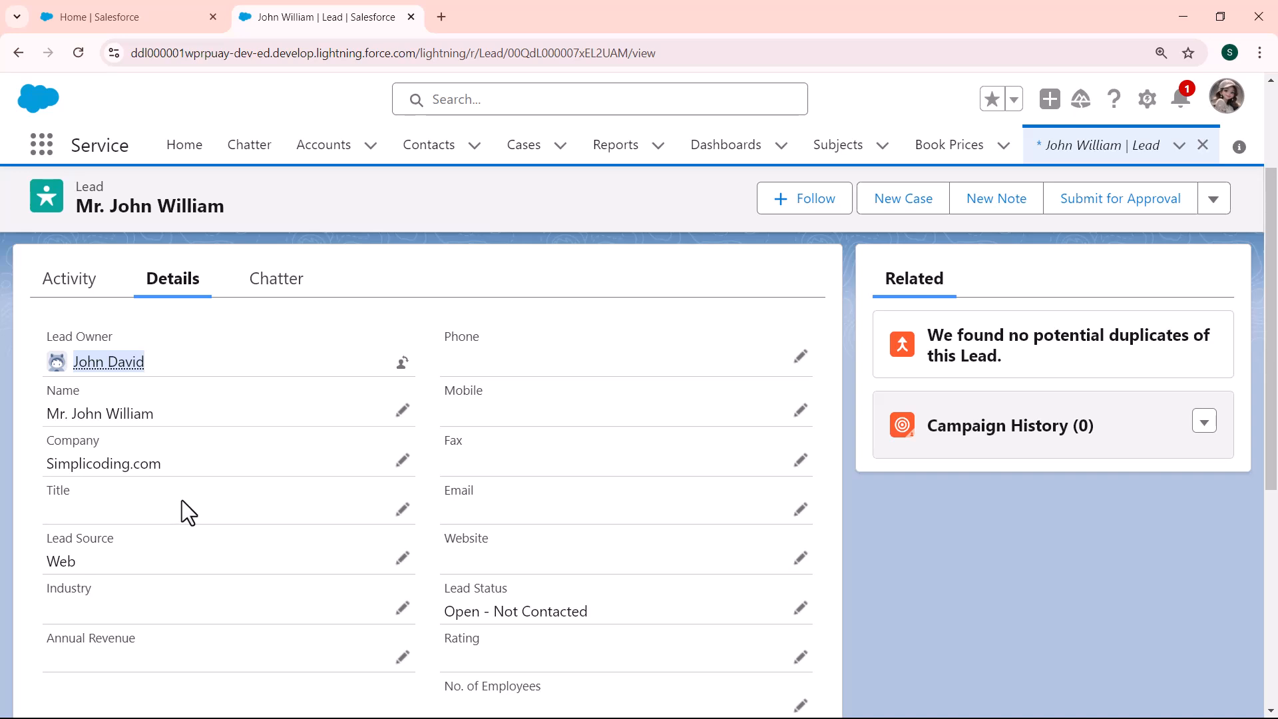
left_click(93, 569)
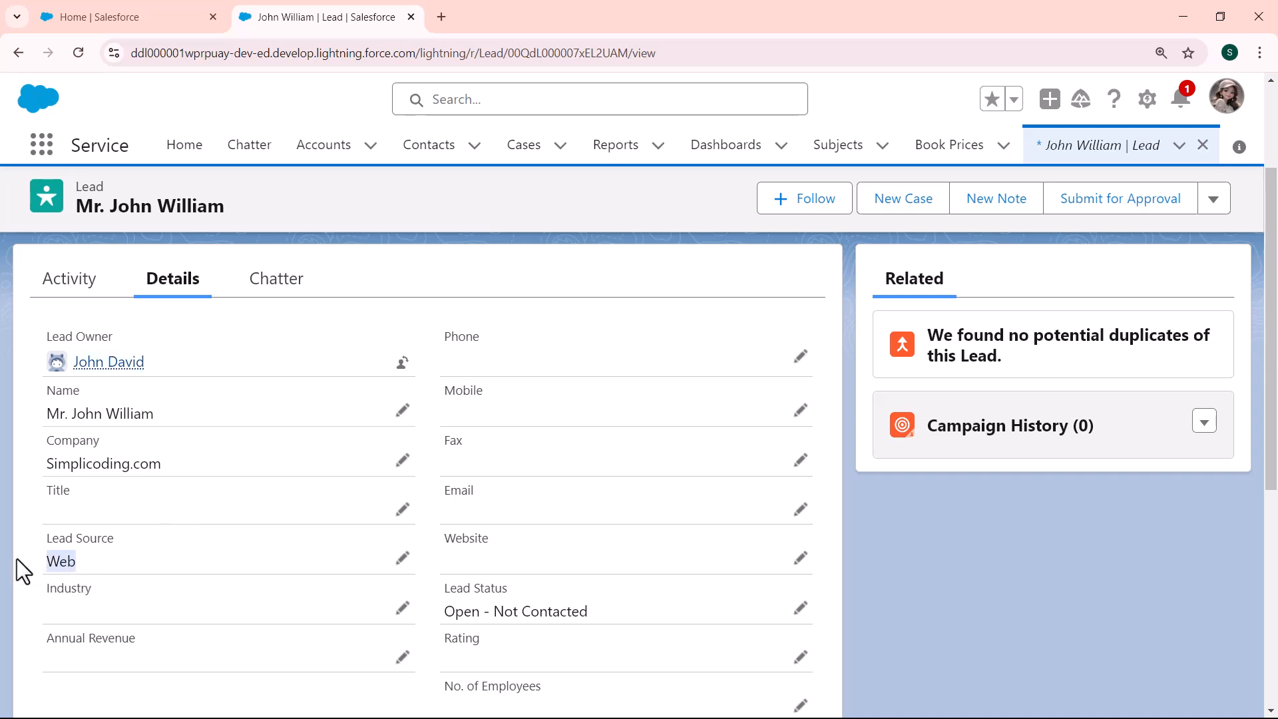
left_click_drag(161, 351, 66, 360)
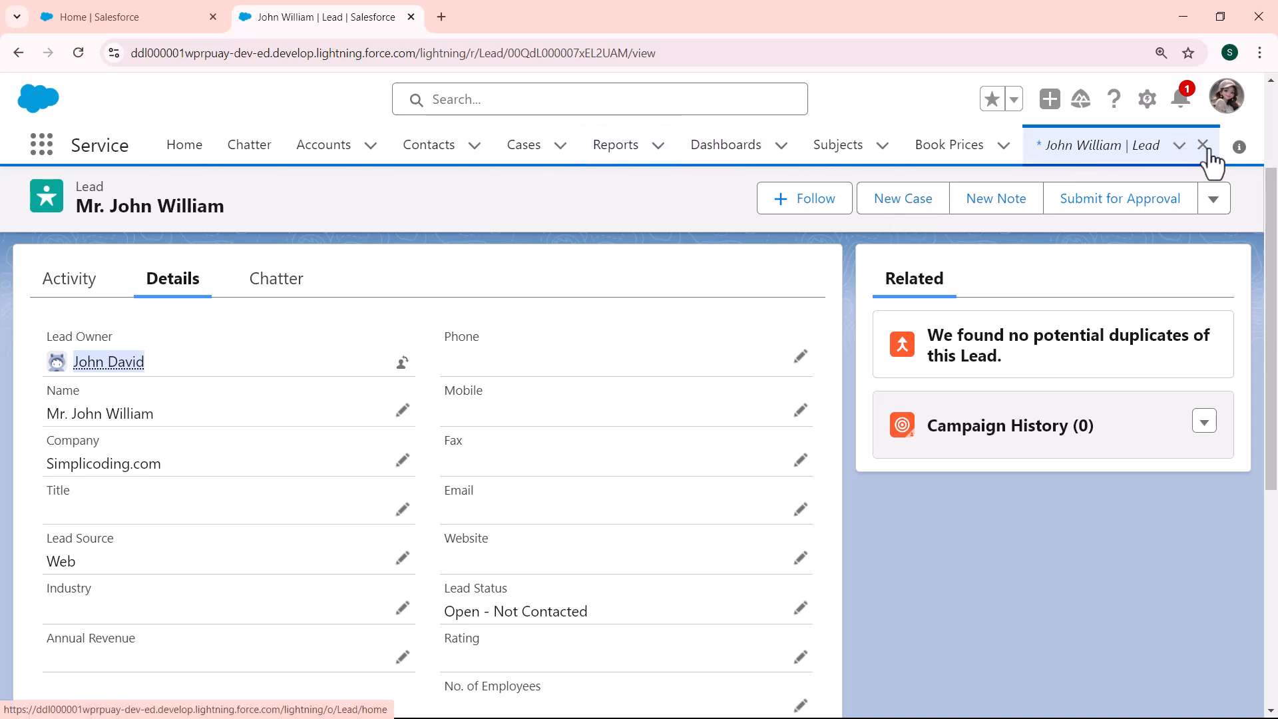
left_click(1171, 148)
Start a new lead with salutation Mr., the lead's first and last name, and company Simplicoding.com
left_click(1135, 195)
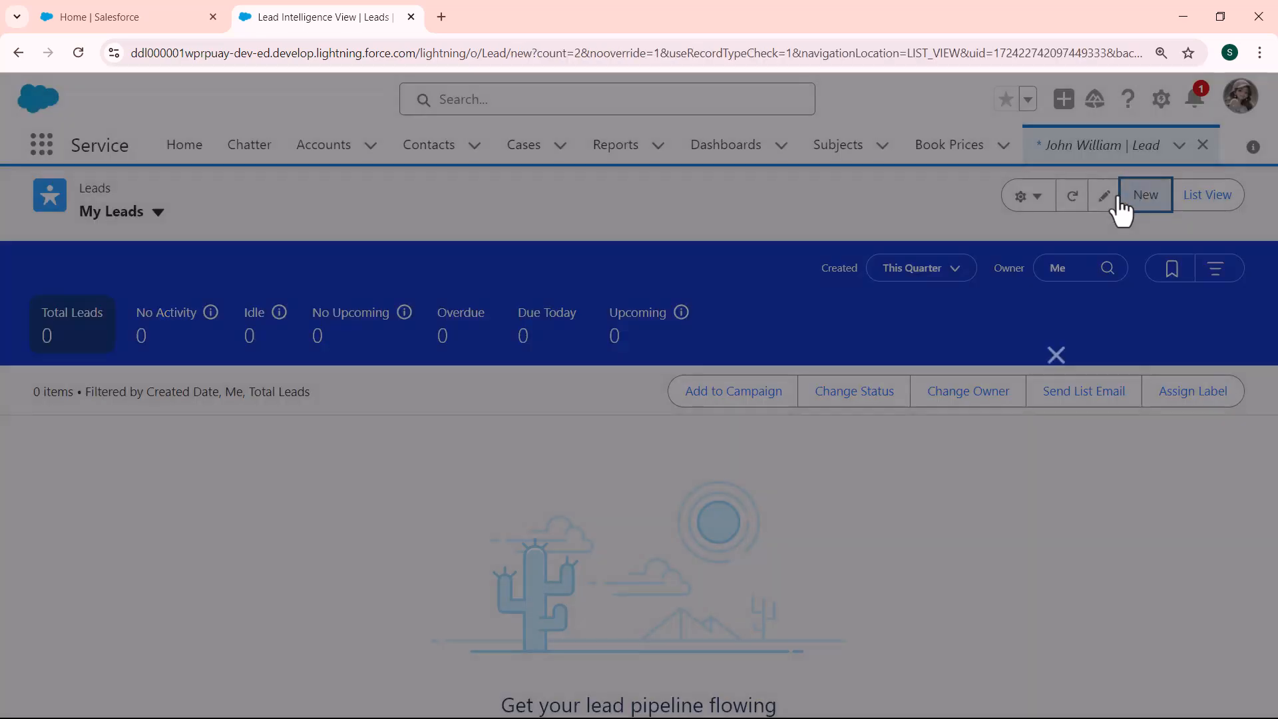
left_click(376, 409)
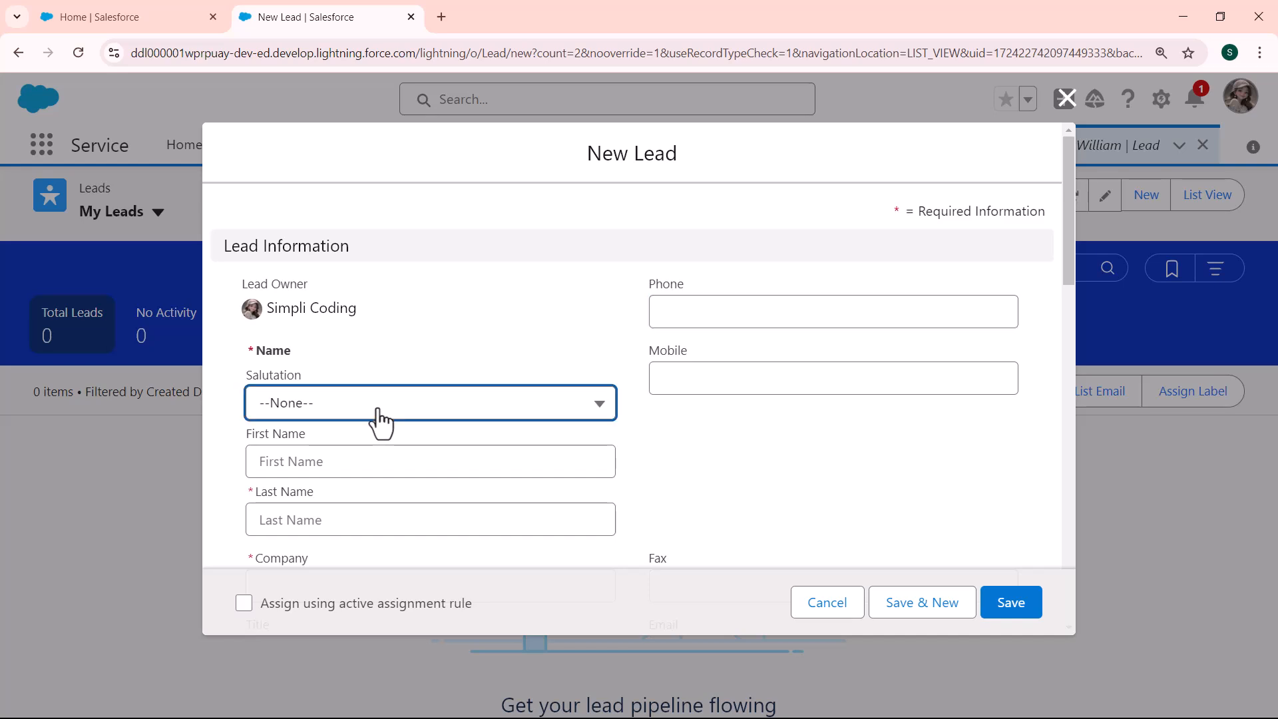
left_click(338, 506)
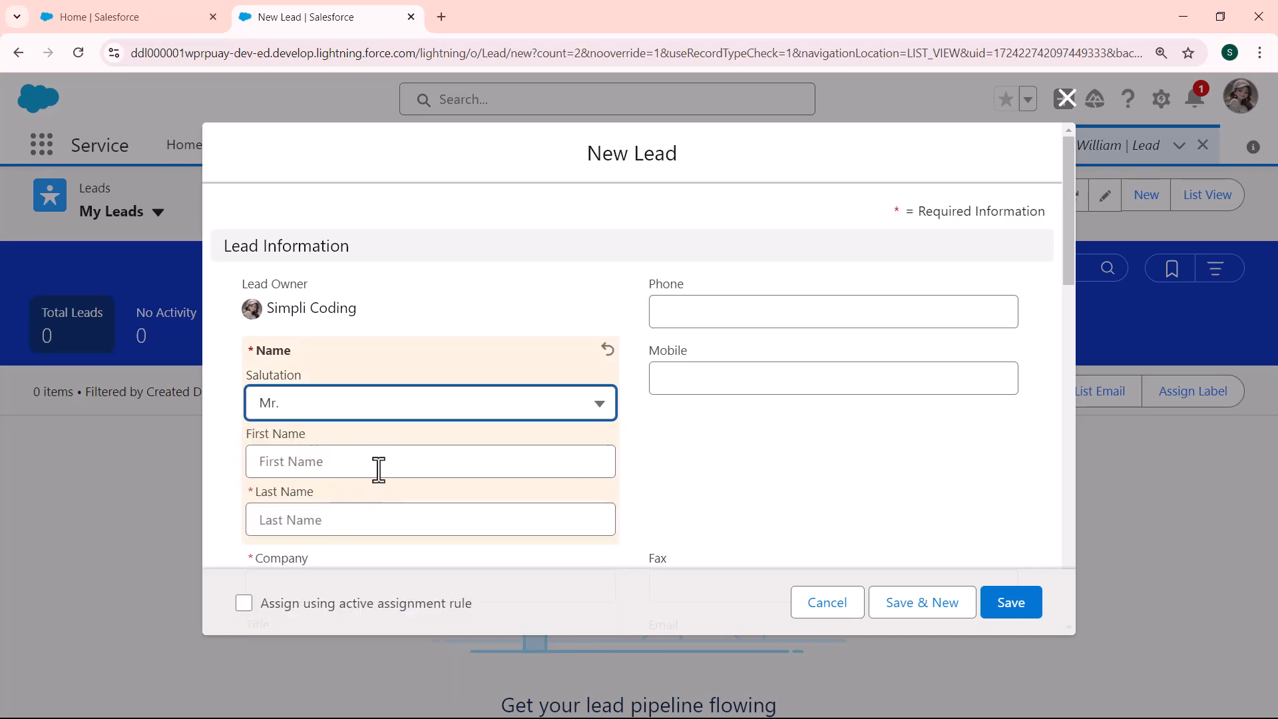
left_click(379, 470)
left_click(348, 529)
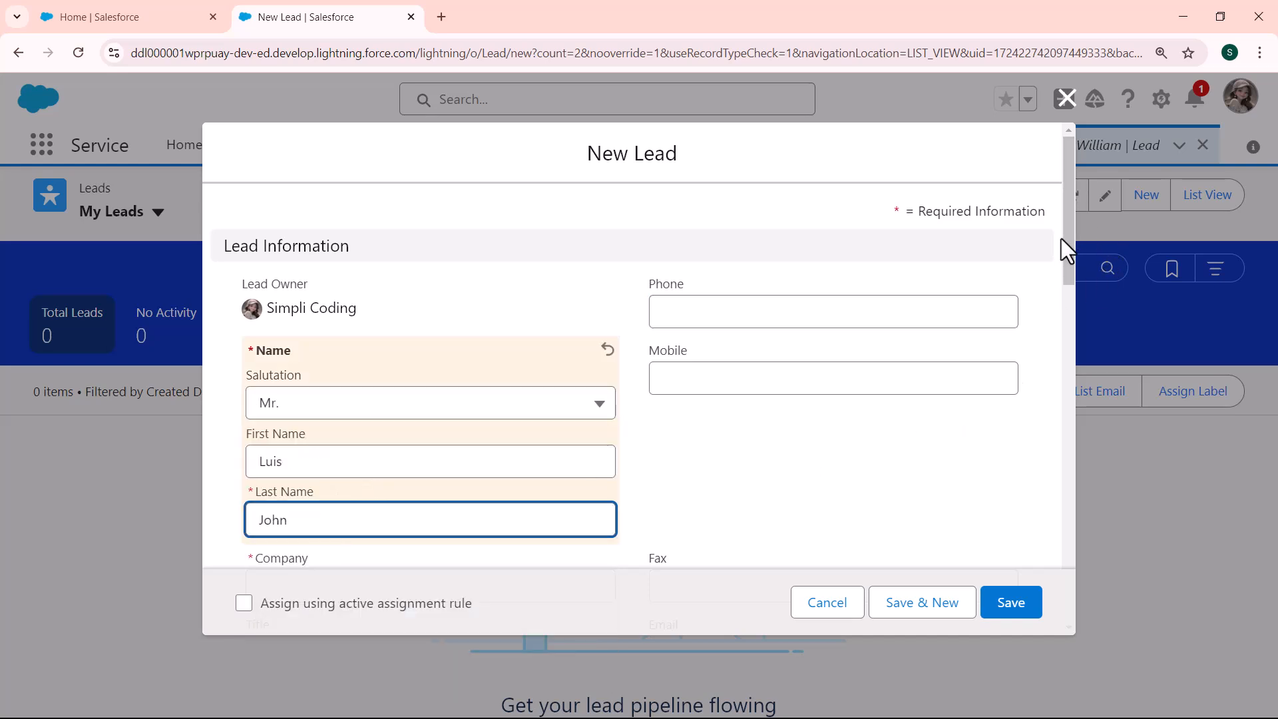
left_click_drag(1067, 234, 1063, 298)
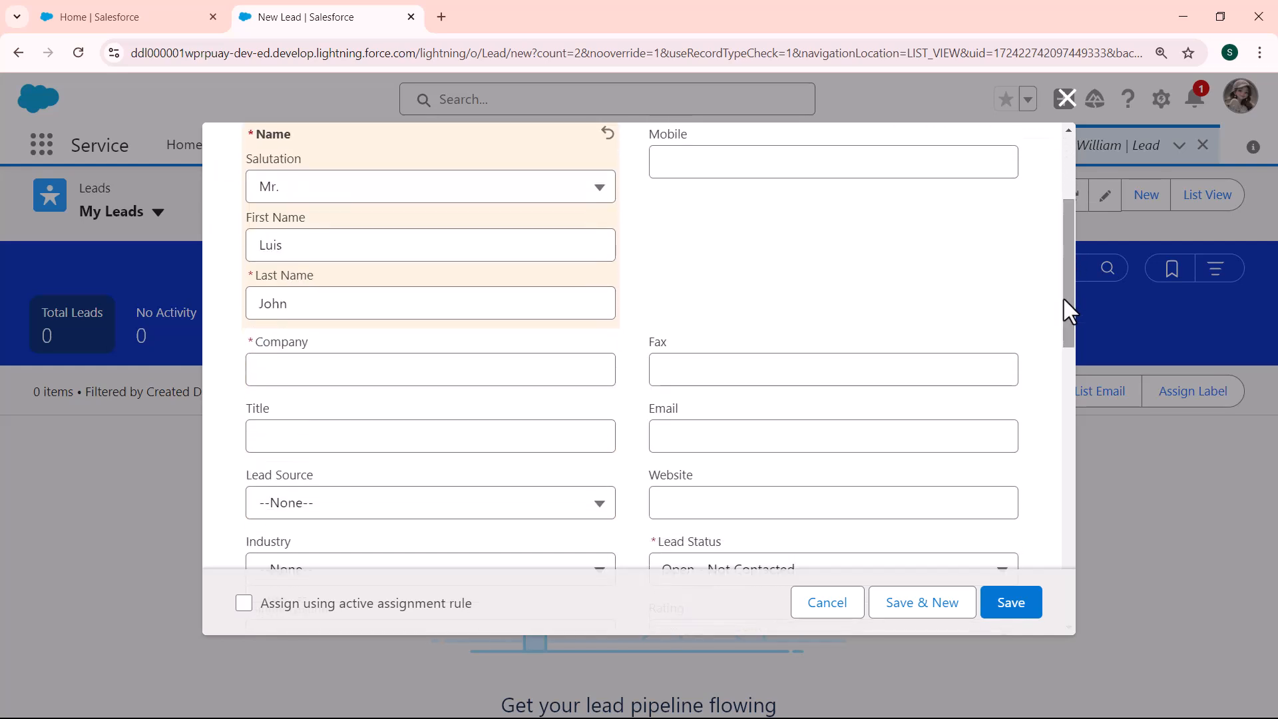
left_click(530, 383)
left_click(440, 413)
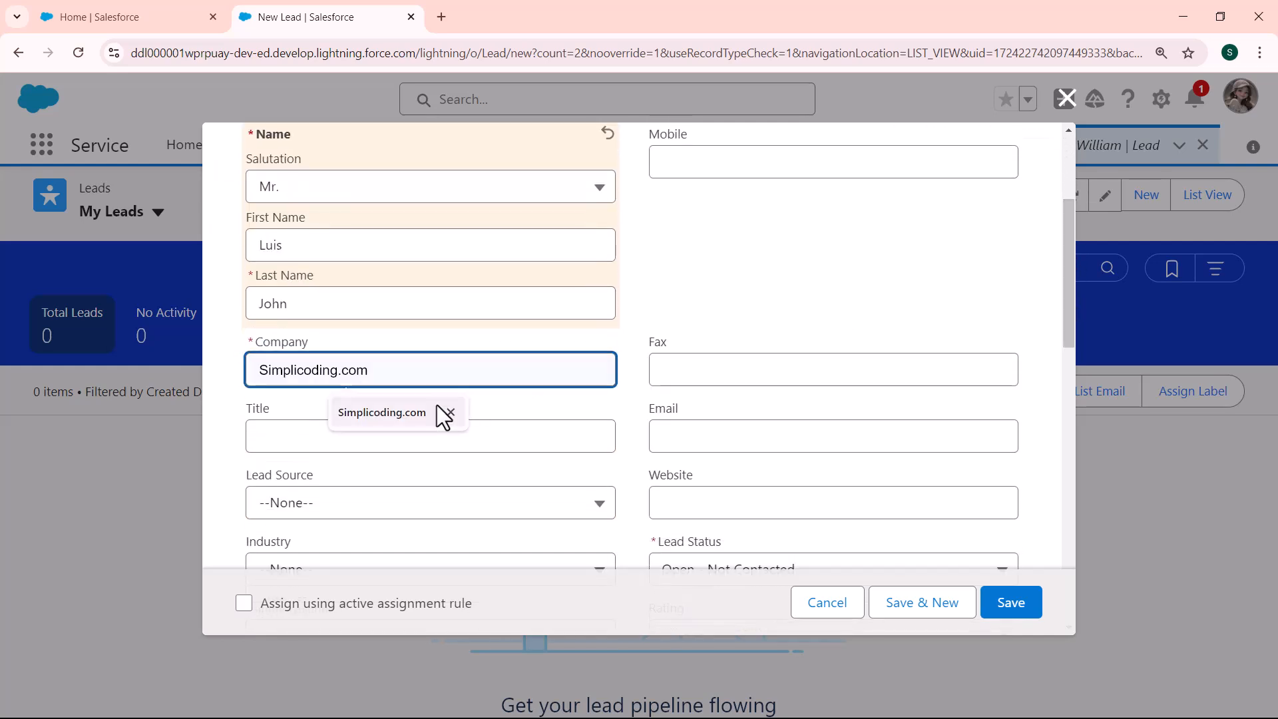
Set Lead Source to Phone Inquiry and Country to USA, then save the lead
left_click(511, 507)
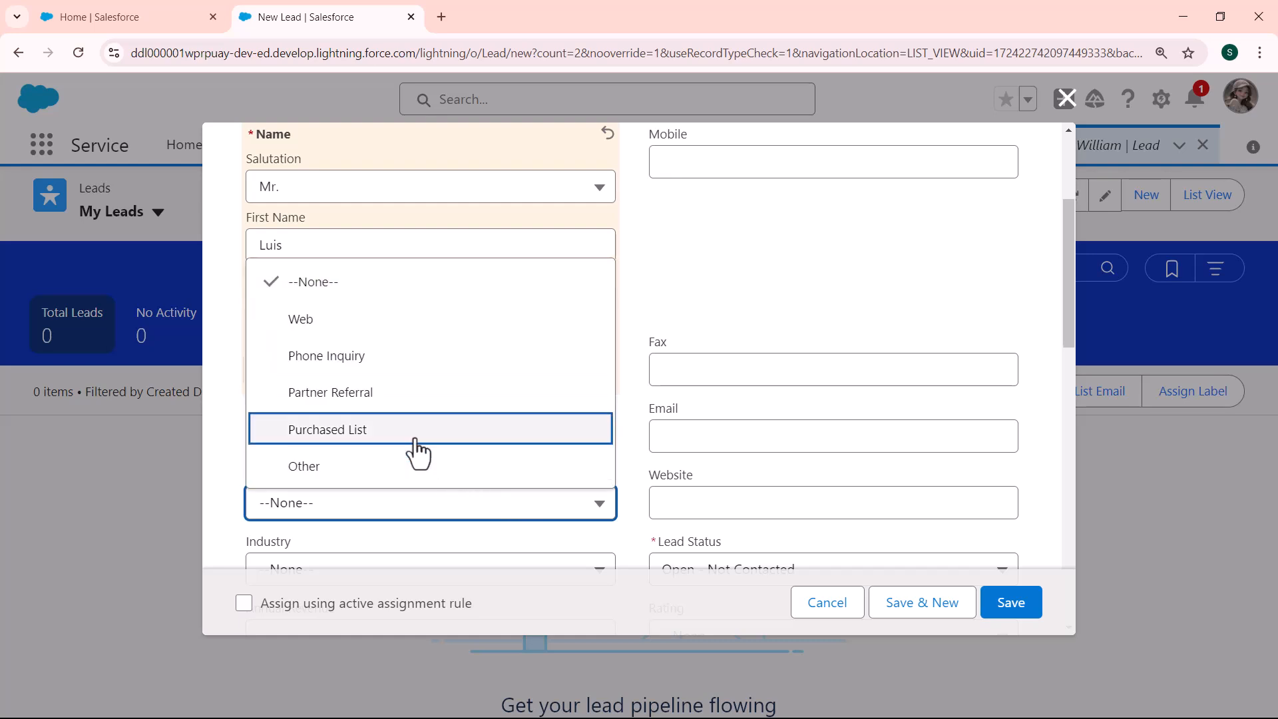
left_click(349, 356)
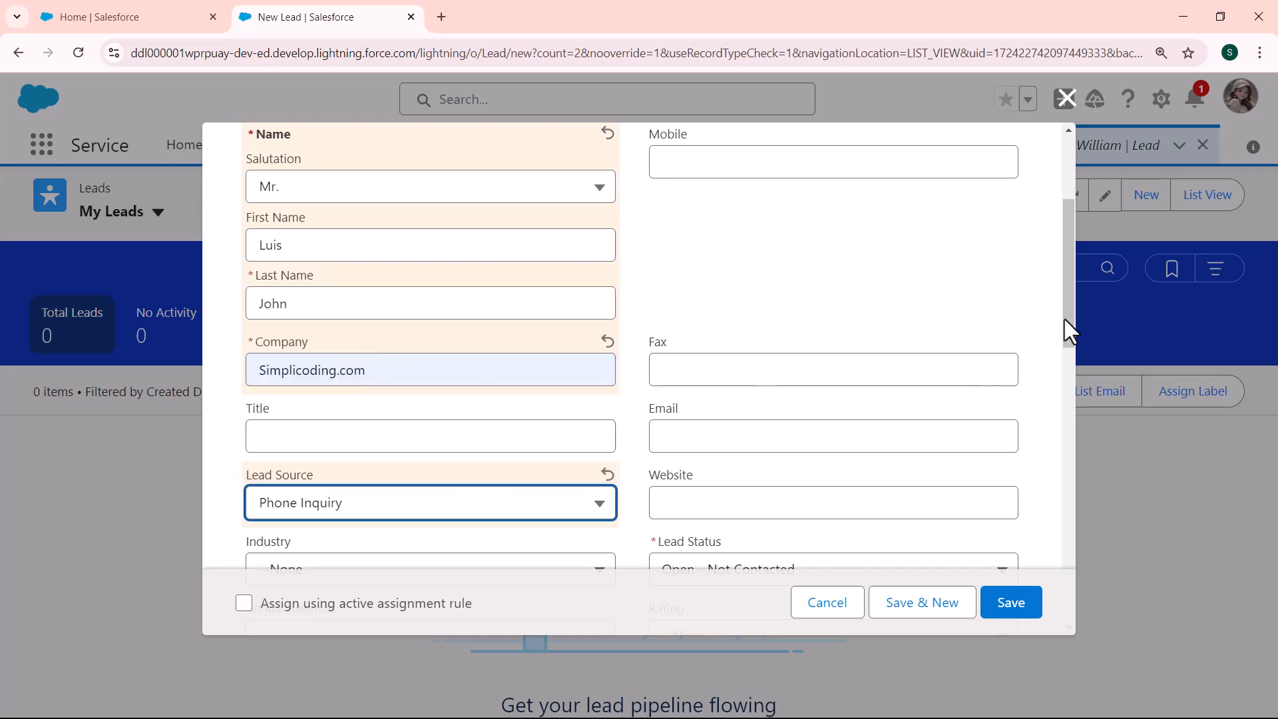
left_click_drag(1070, 330, 1069, 473)
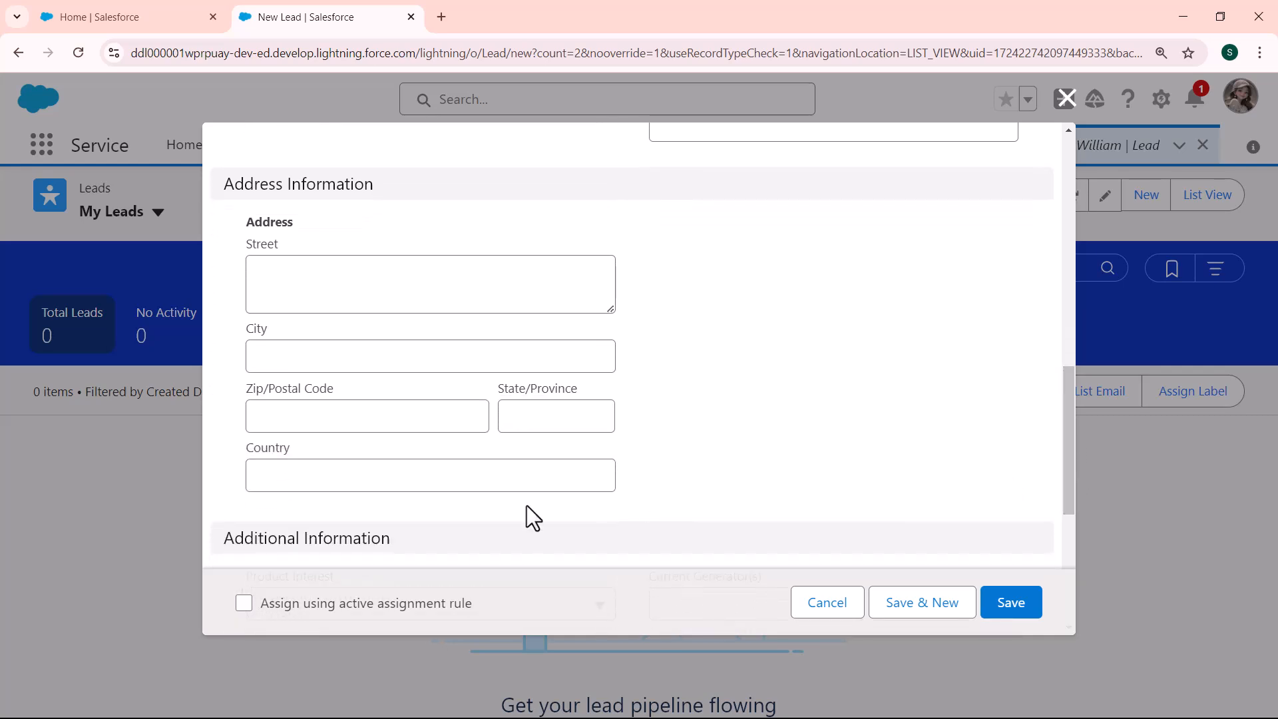
left_click(489, 472)
type("USA")
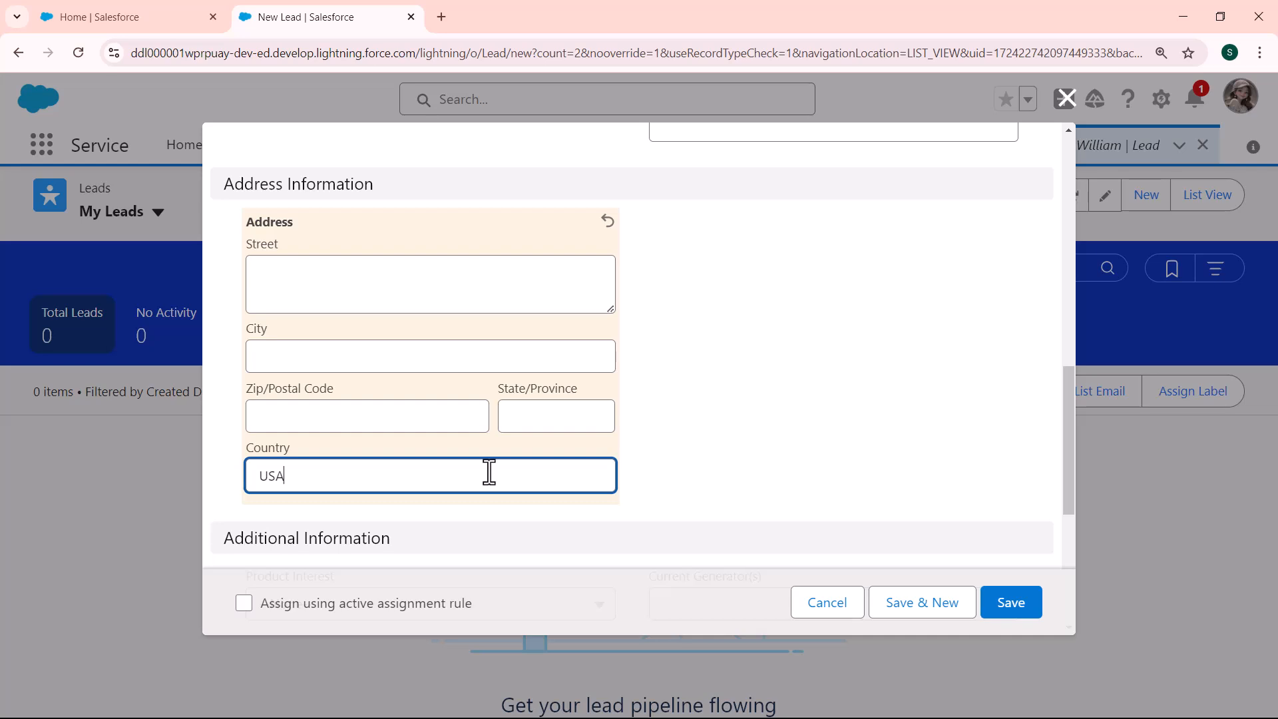
left_click(1012, 605)
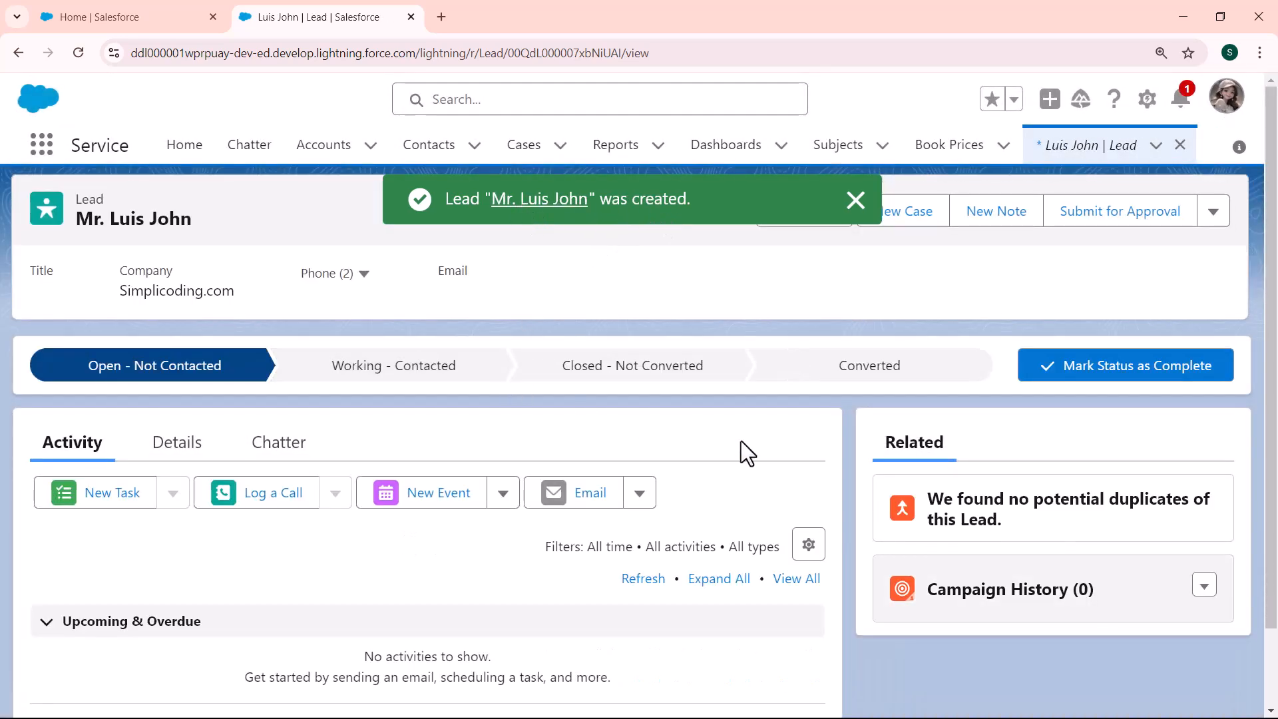
Check the new lead's owner in Details, then reopen the Phone Inquiry lead from My Leads
left_click(183, 454)
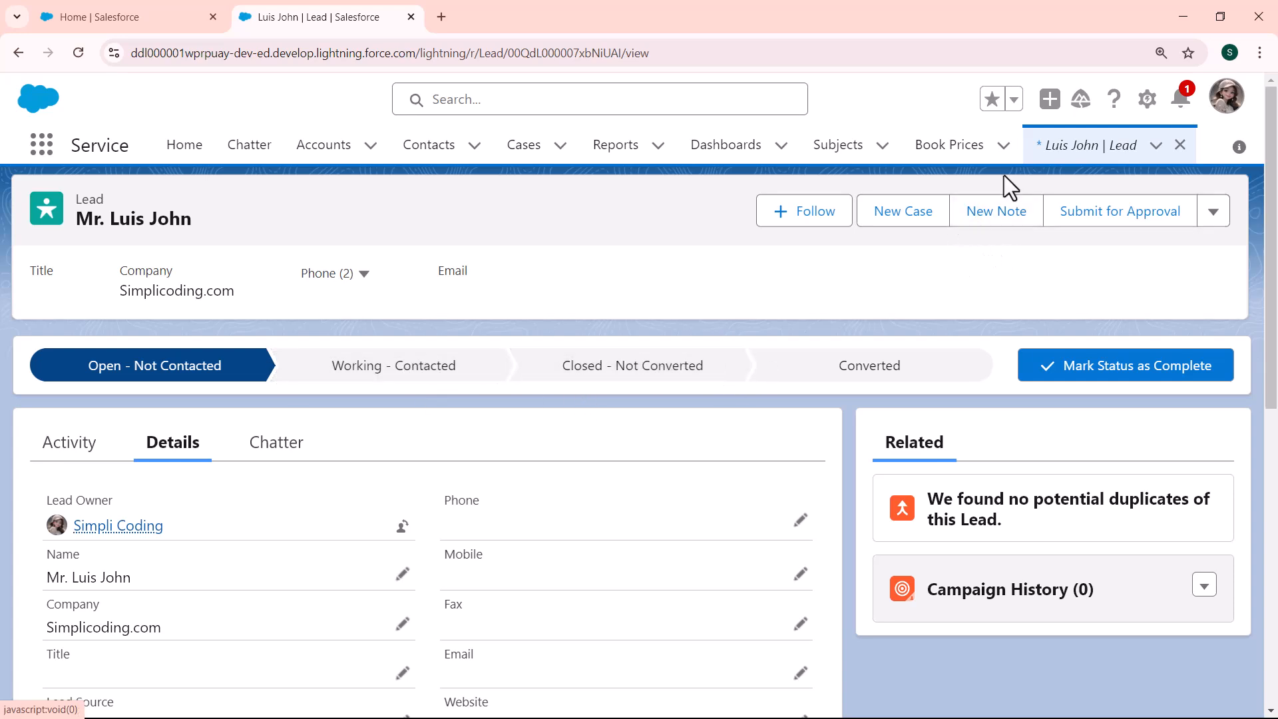
left_click(1069, 159)
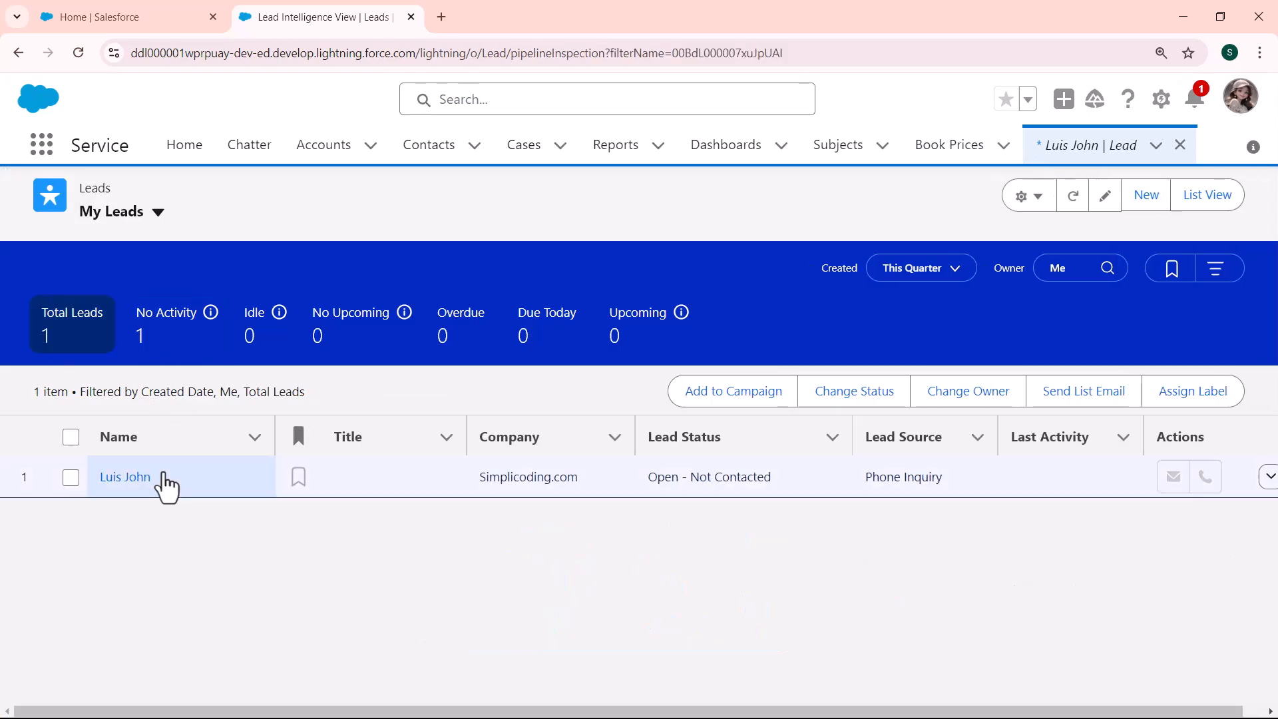
left_click(133, 488)
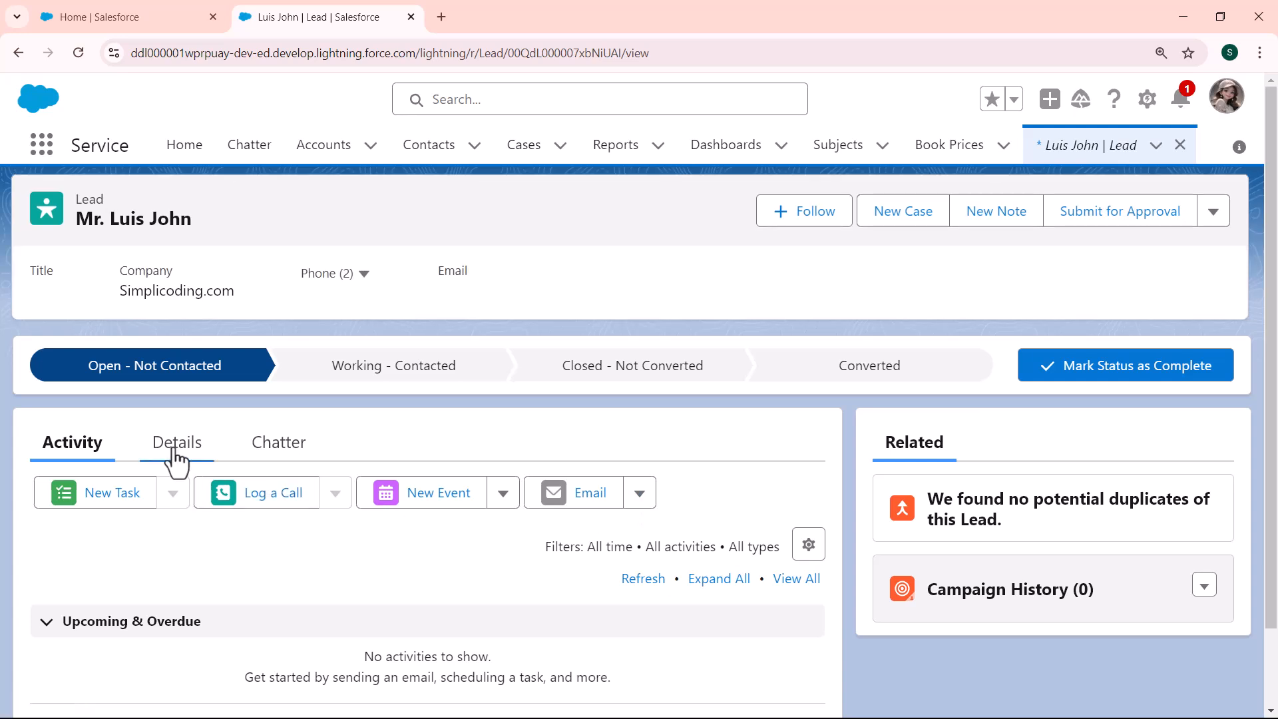
left_click(177, 458)
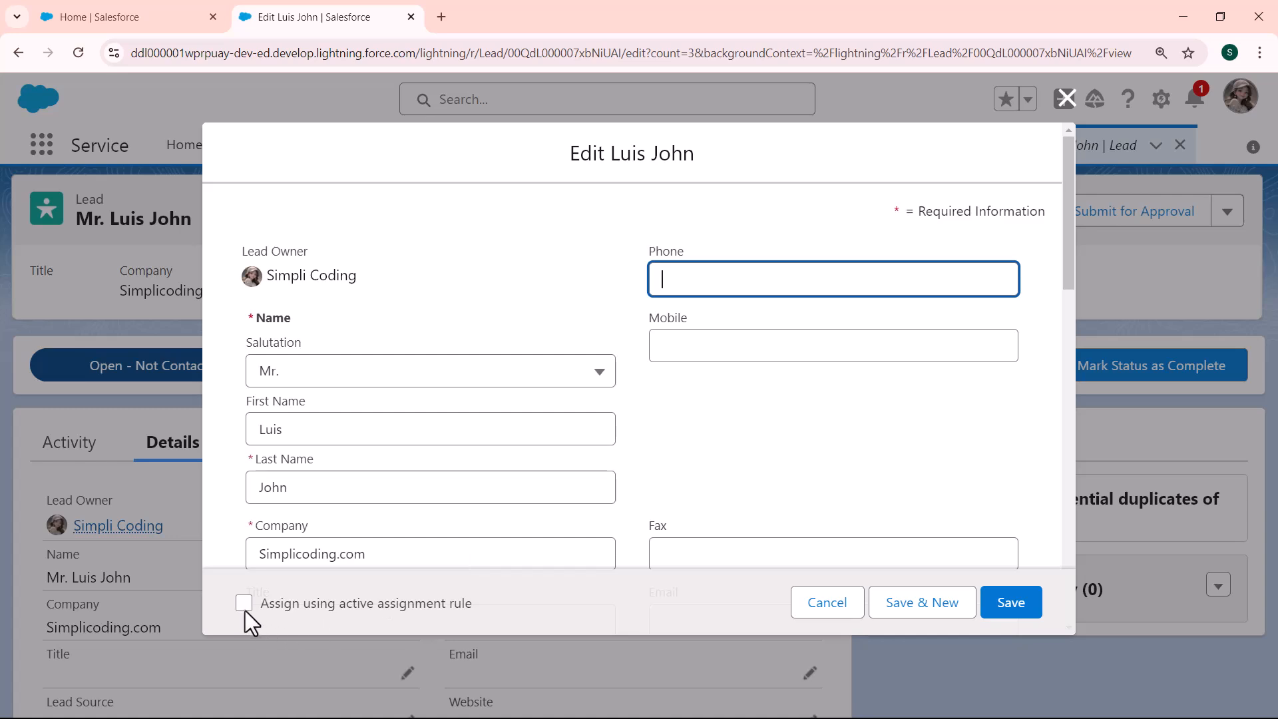
Save the lead with 'Assign using active assignment rule' ticked and verify its new Lead Owner
left_click(239, 603)
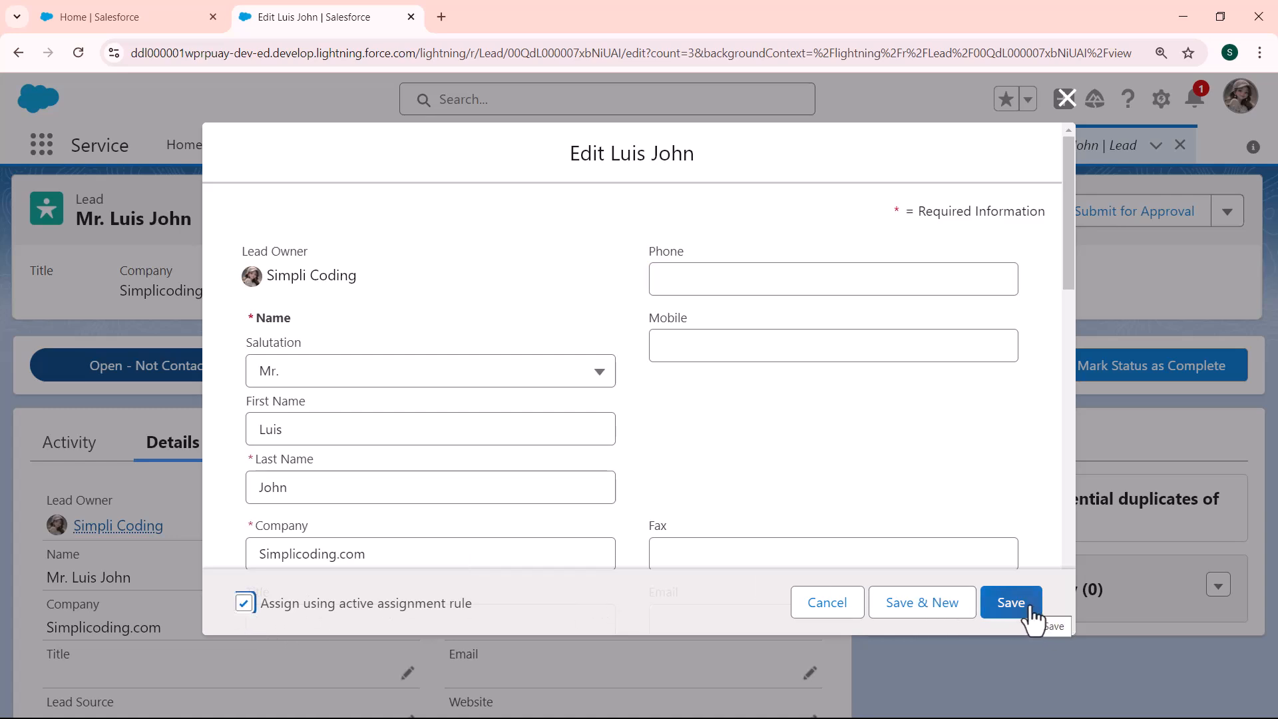
left_click(1011, 603)
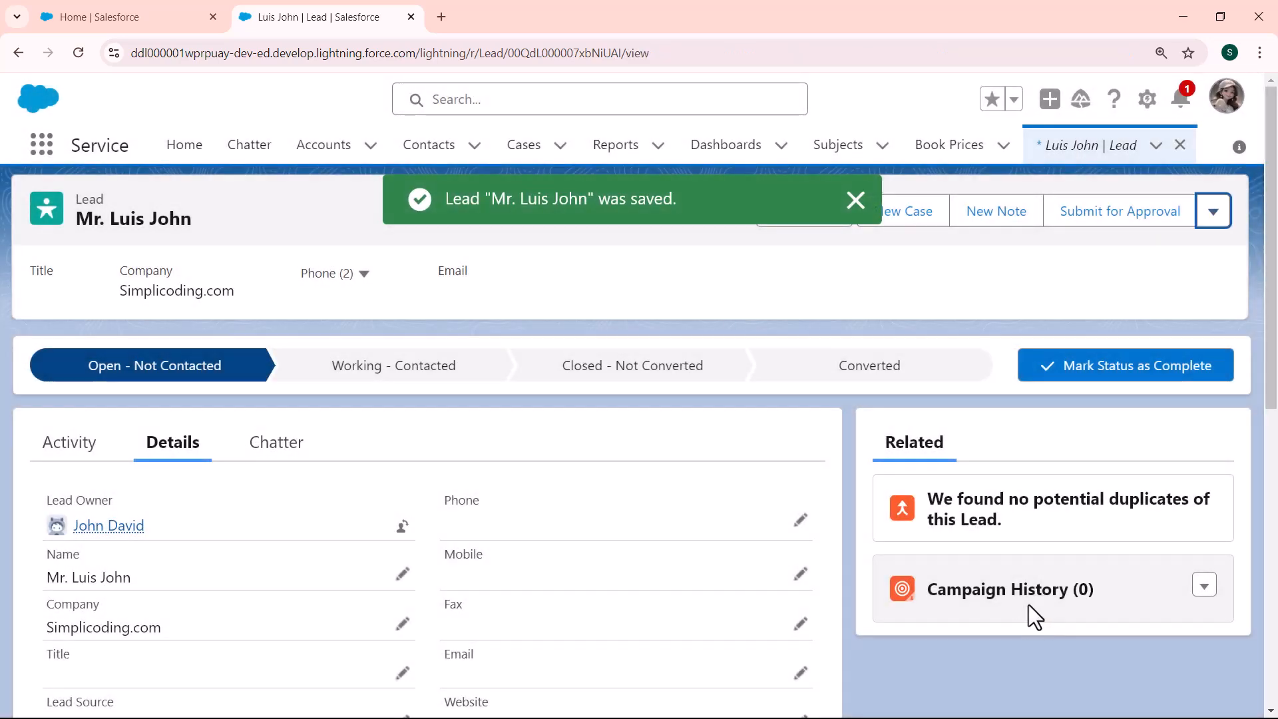
left_click_drag(166, 525, 43, 527)
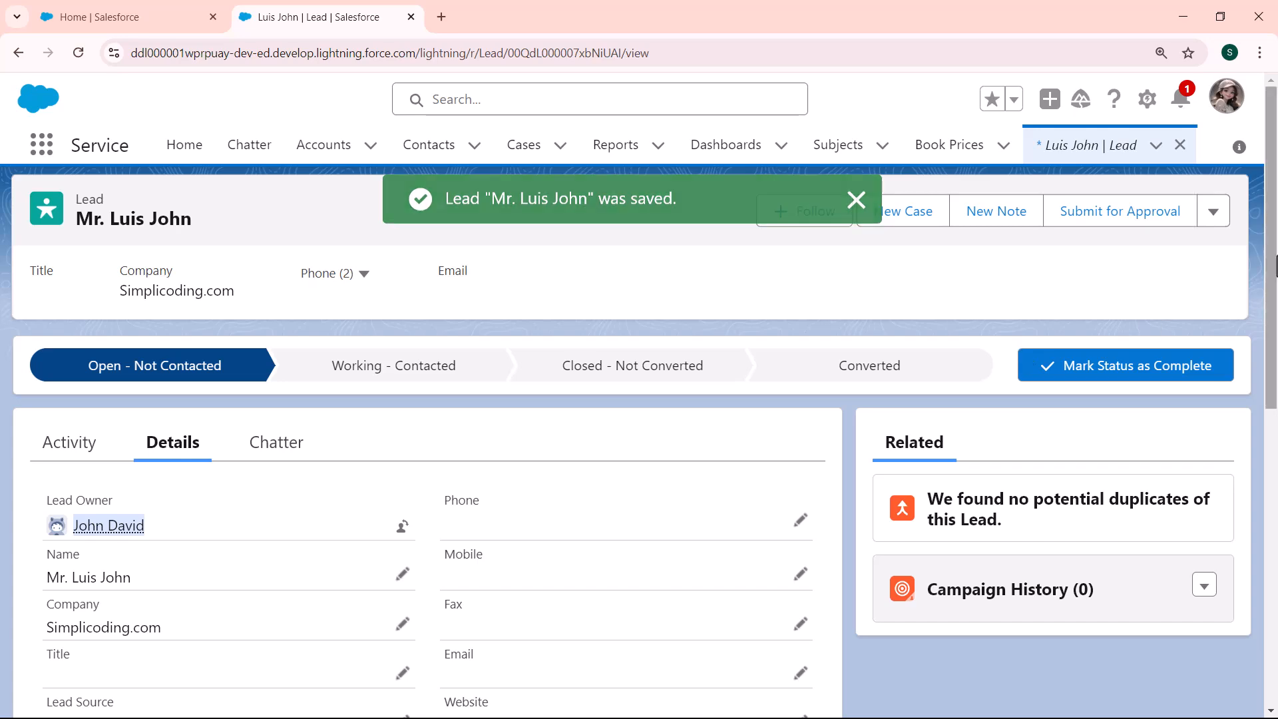
left_click_drag(1274, 225, 1276, 270)
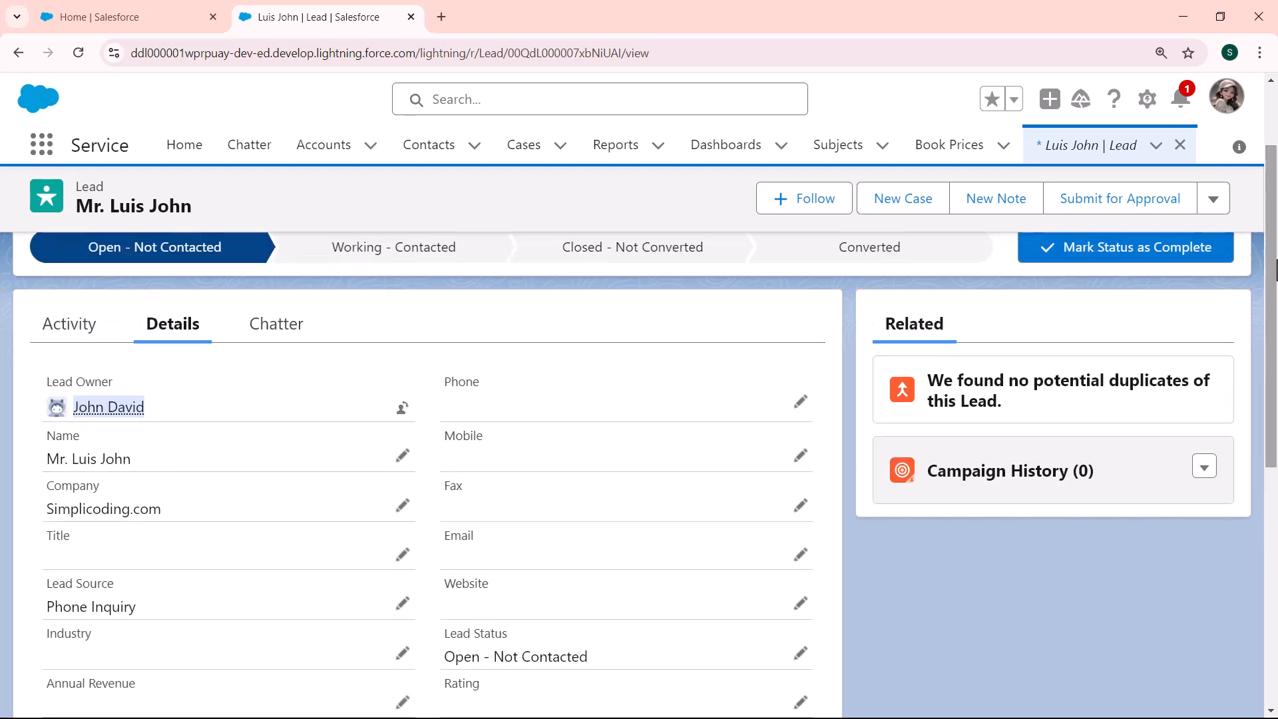